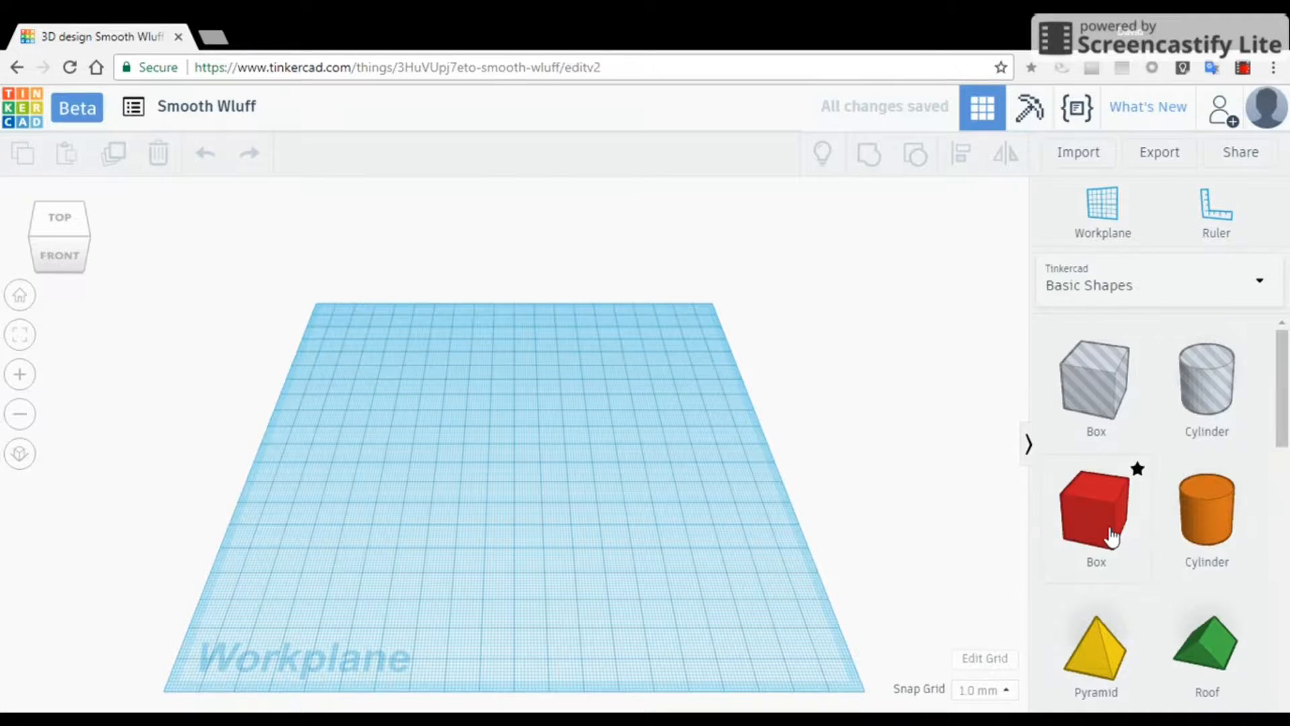
- Place a solid box near the centre of the workplane and colour it orange
left_click_drag(1042, 512, 484, 447)
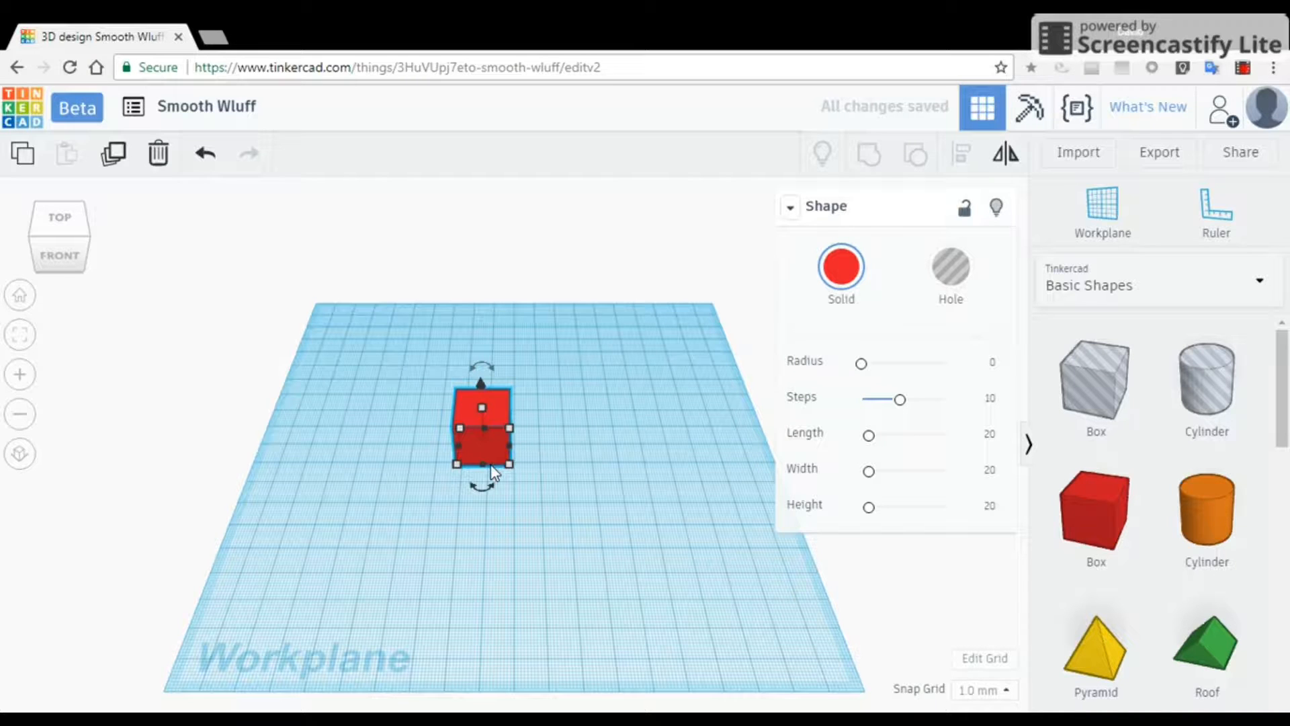
left_click(844, 283)
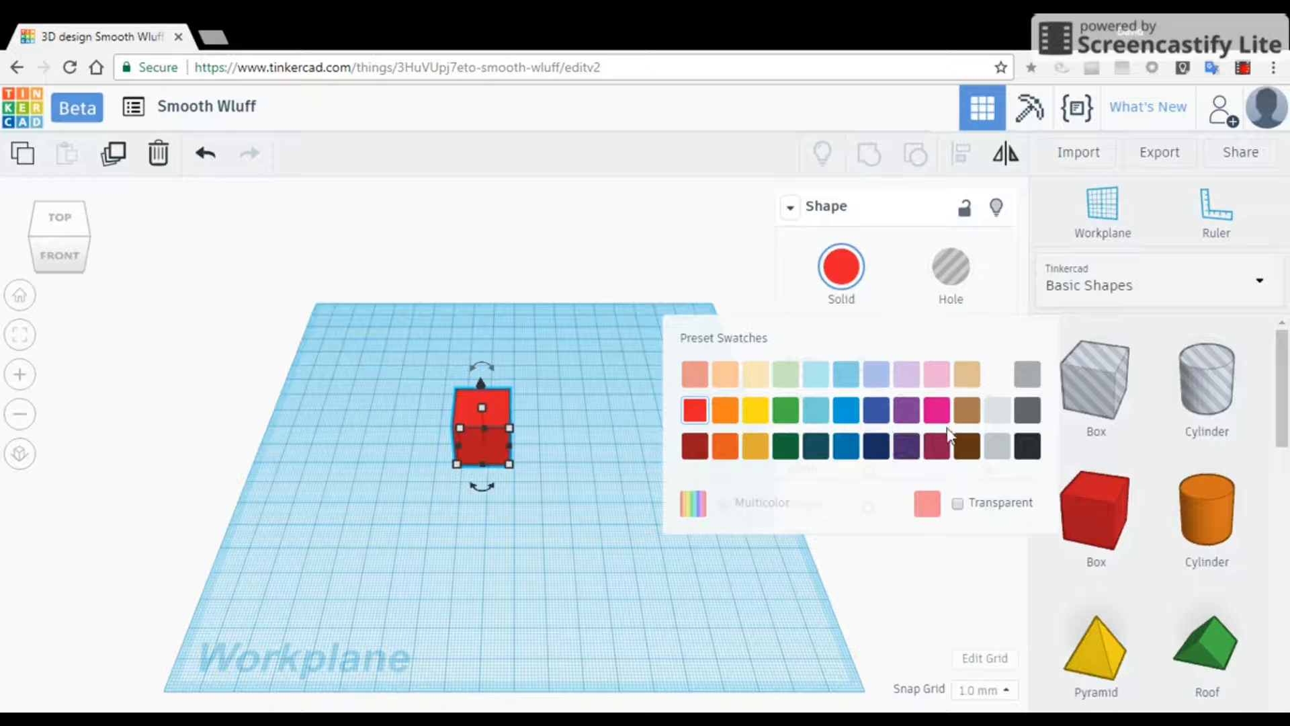
left_click(726, 410)
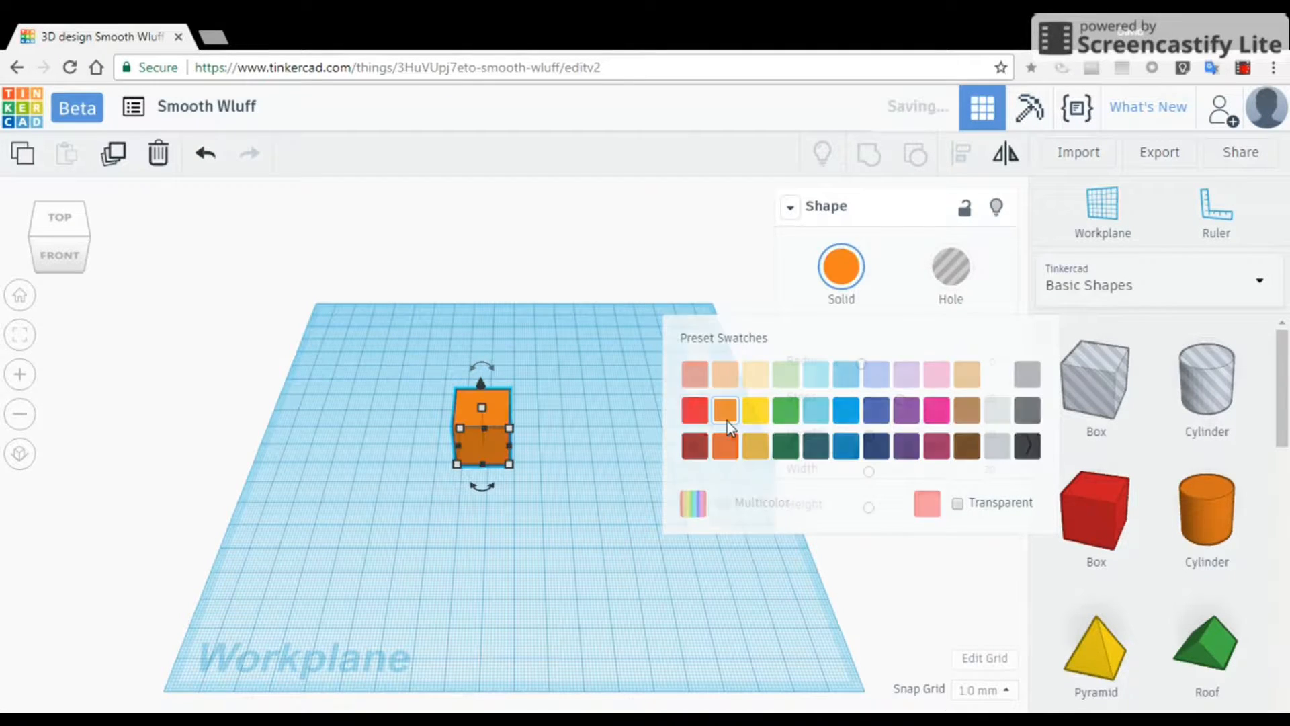
left_click(536, 542)
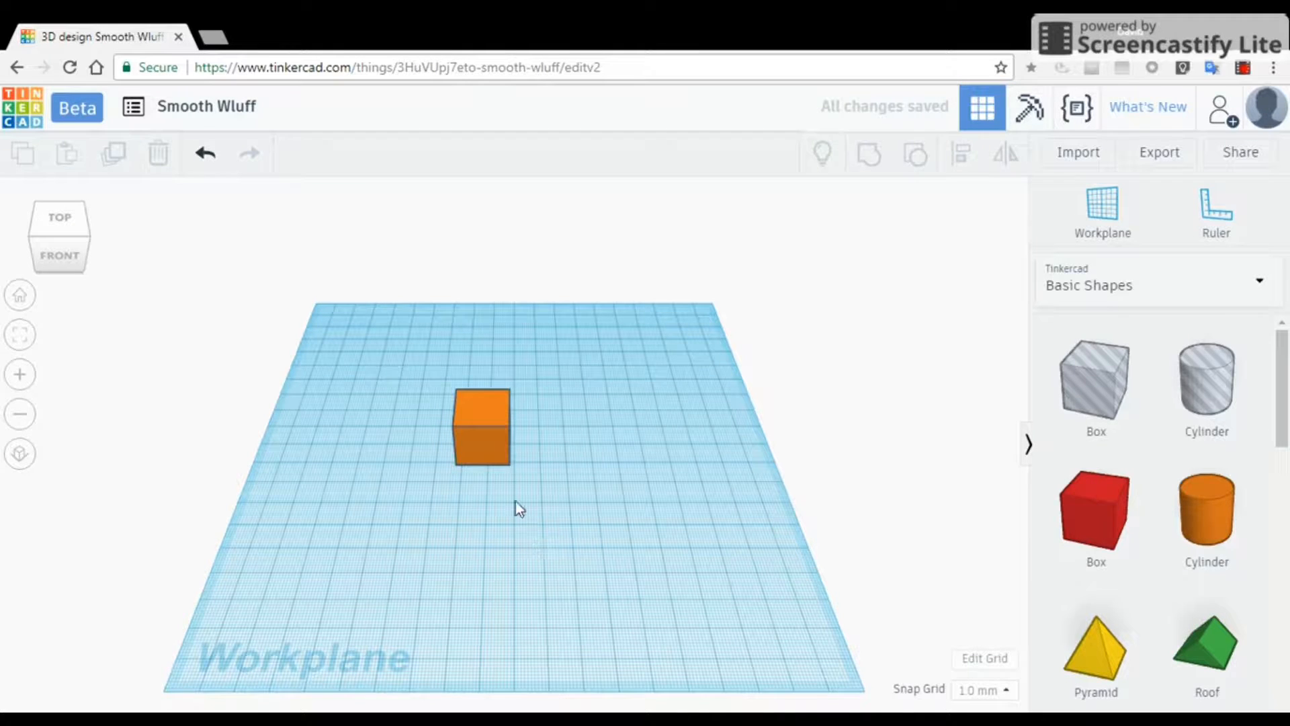
- Enlarge the orange box's footprint to a wide rectangular block and shift it 10 mm left and 21 mm back
left_click(489, 438)
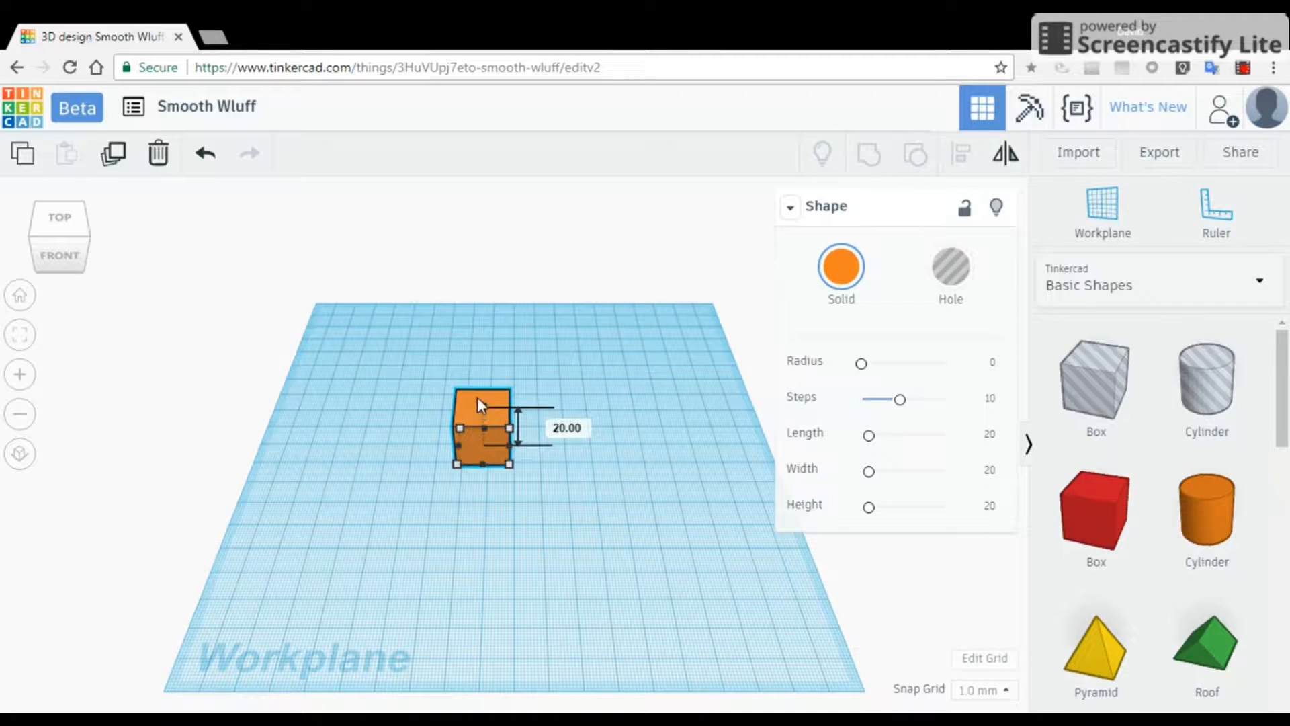
left_click_drag(479, 404, 516, 396)
left_click_drag(508, 444, 620, 521)
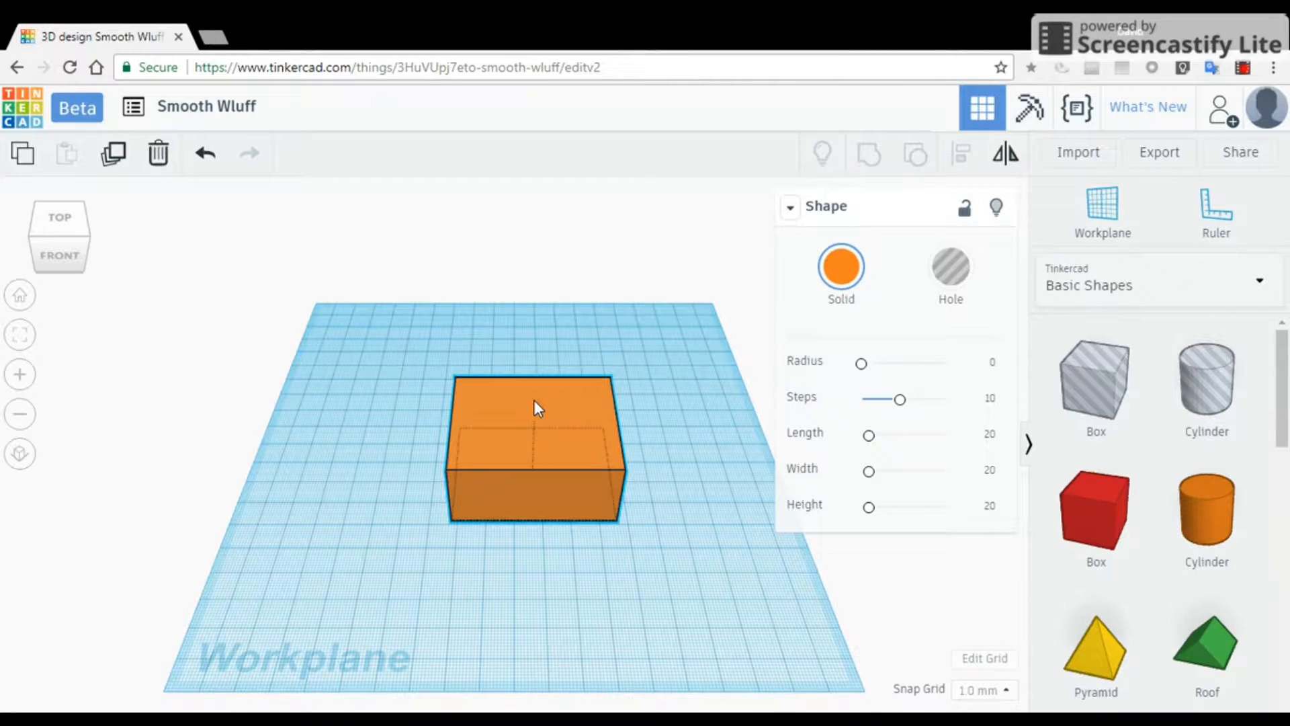
left_click_drag(532, 401, 569, 400)
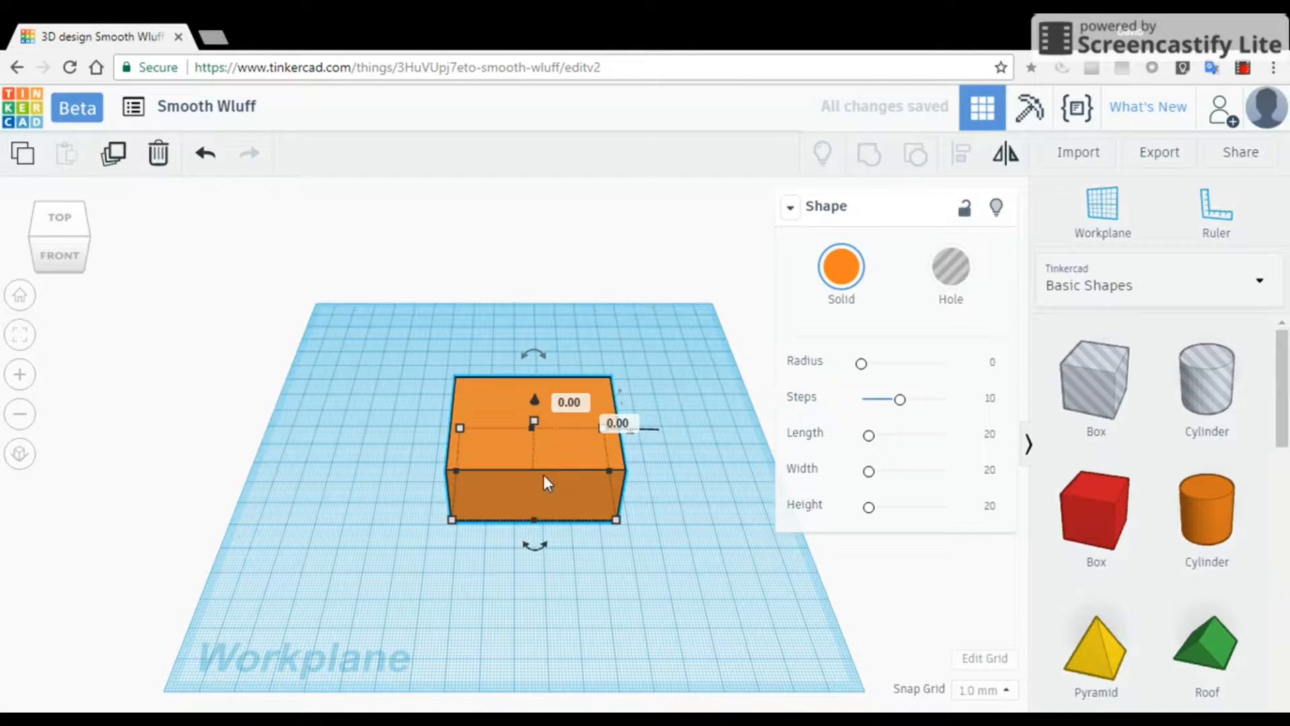
left_click_drag(546, 486, 509, 438)
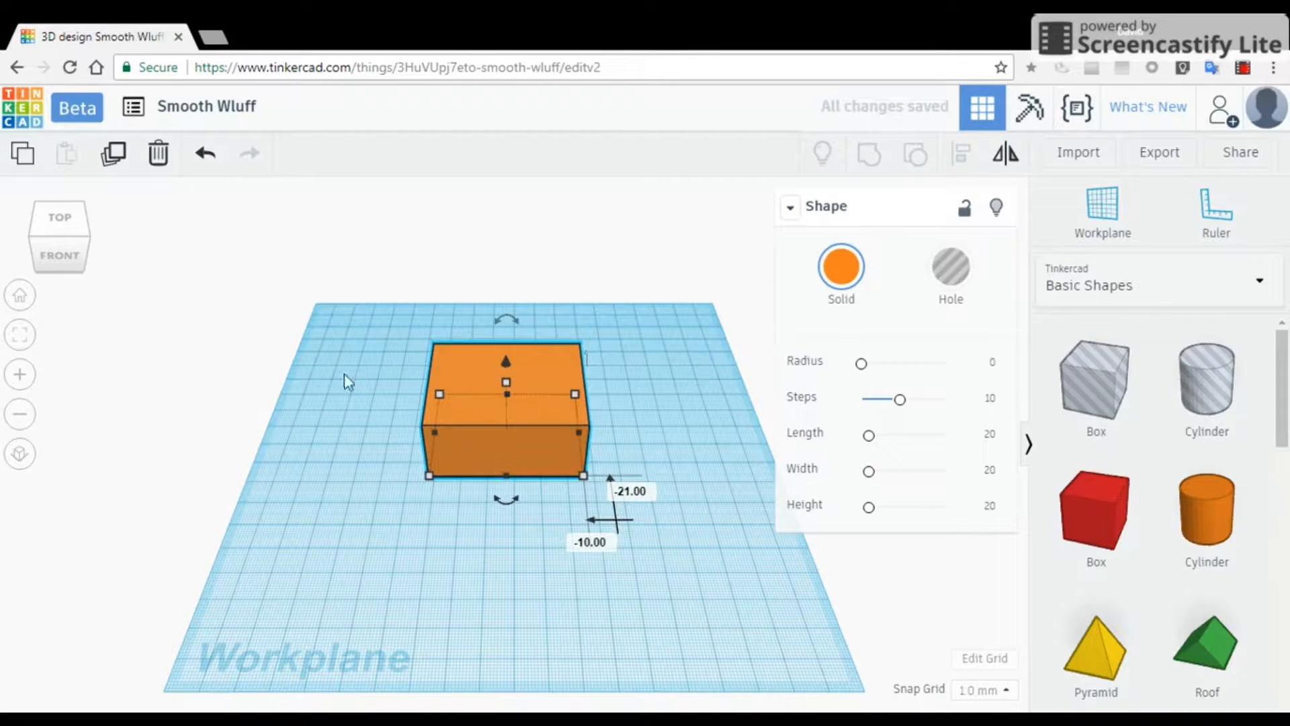
left_click(444, 560)
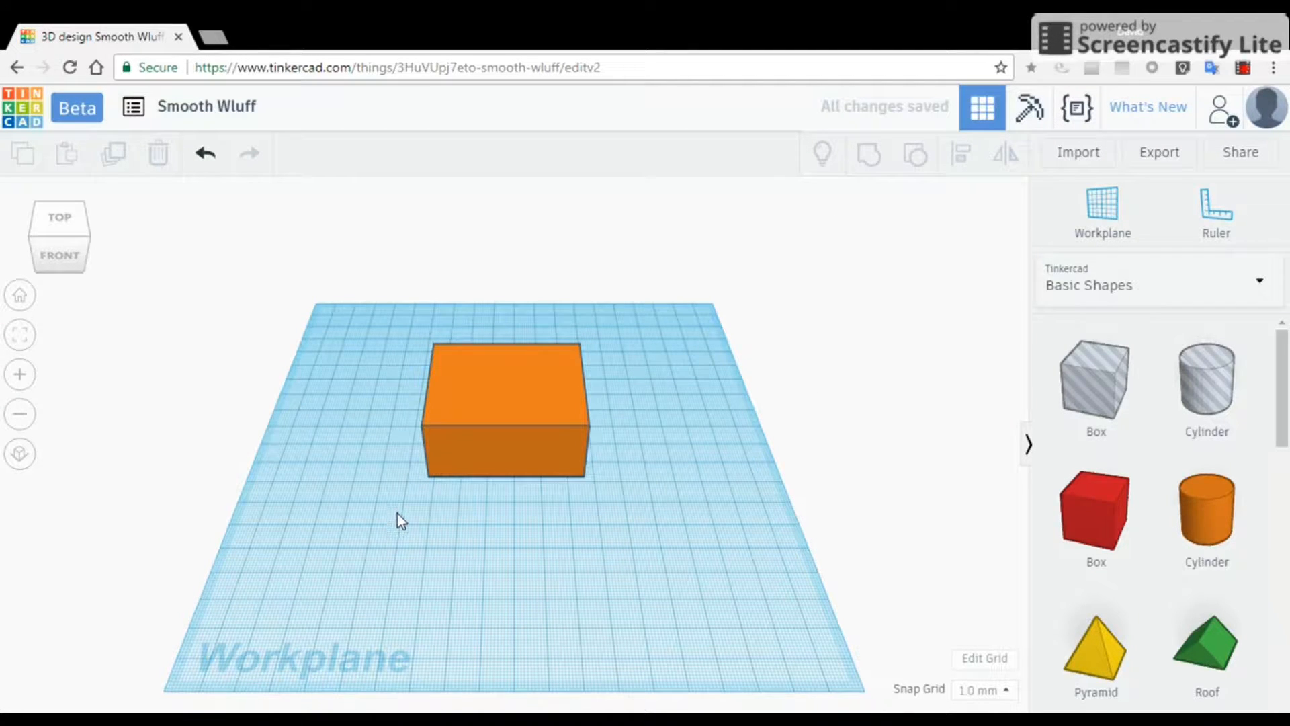
- Examine the orange block from several angles, positions and zoom levels
right_click_drag(399, 512, 563, 485)
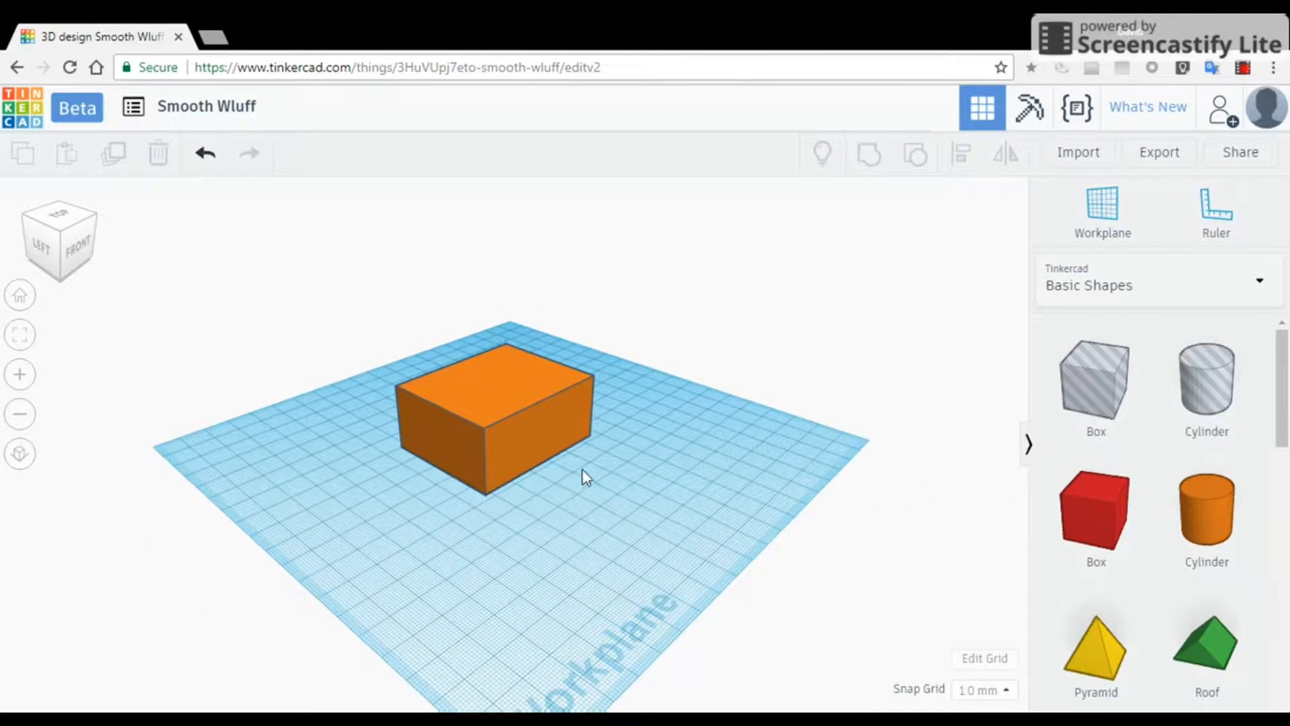
middle_click_drag(553, 473, 762, 479)
middle_click_drag(594, 549, 961, 565)
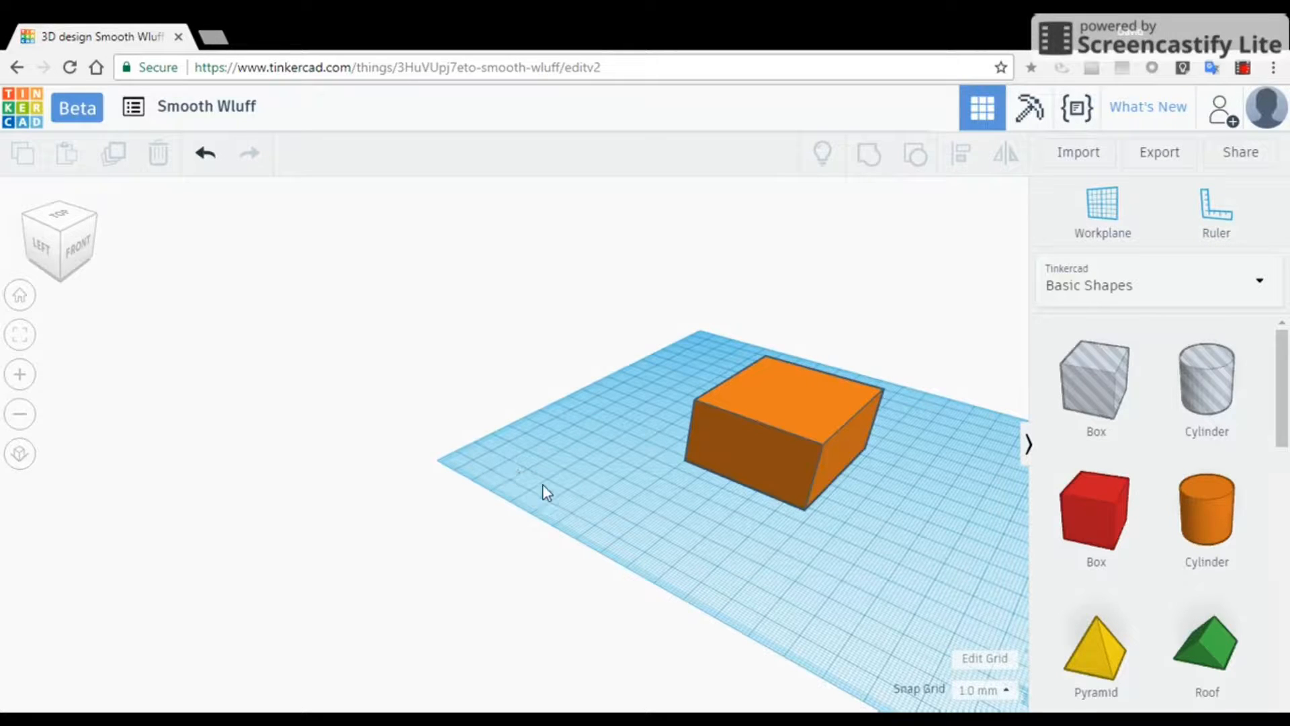
middle_click_drag(542, 490, 1021, 607)
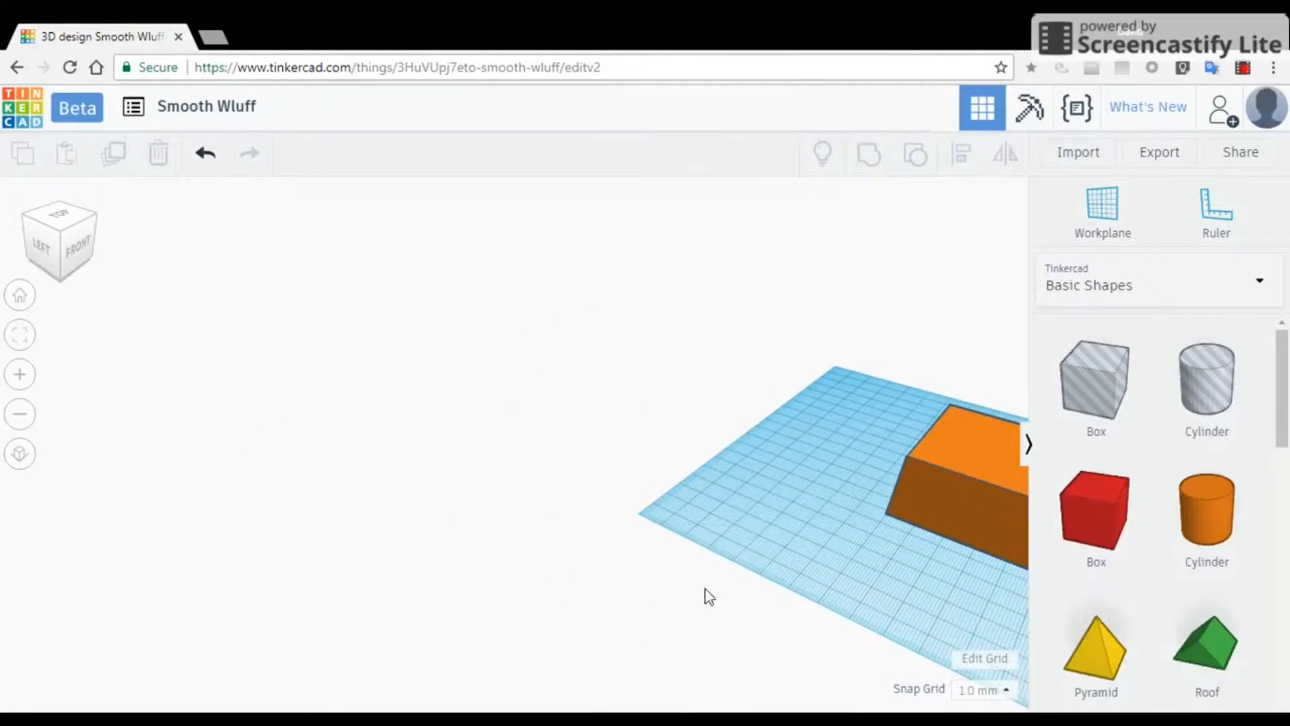
right_click_drag(702, 596, 3, 528)
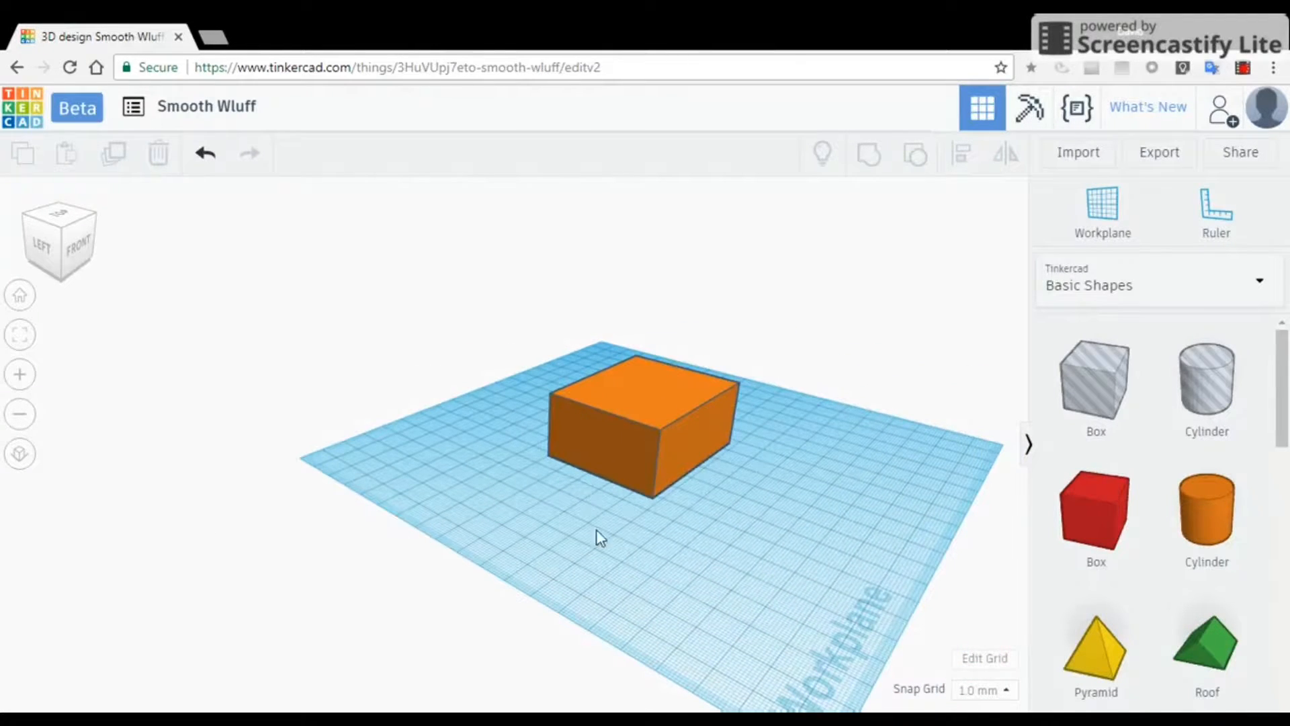
middle_click_drag(596, 530, 374, 593)
scroll(502, 572, "up", 8)
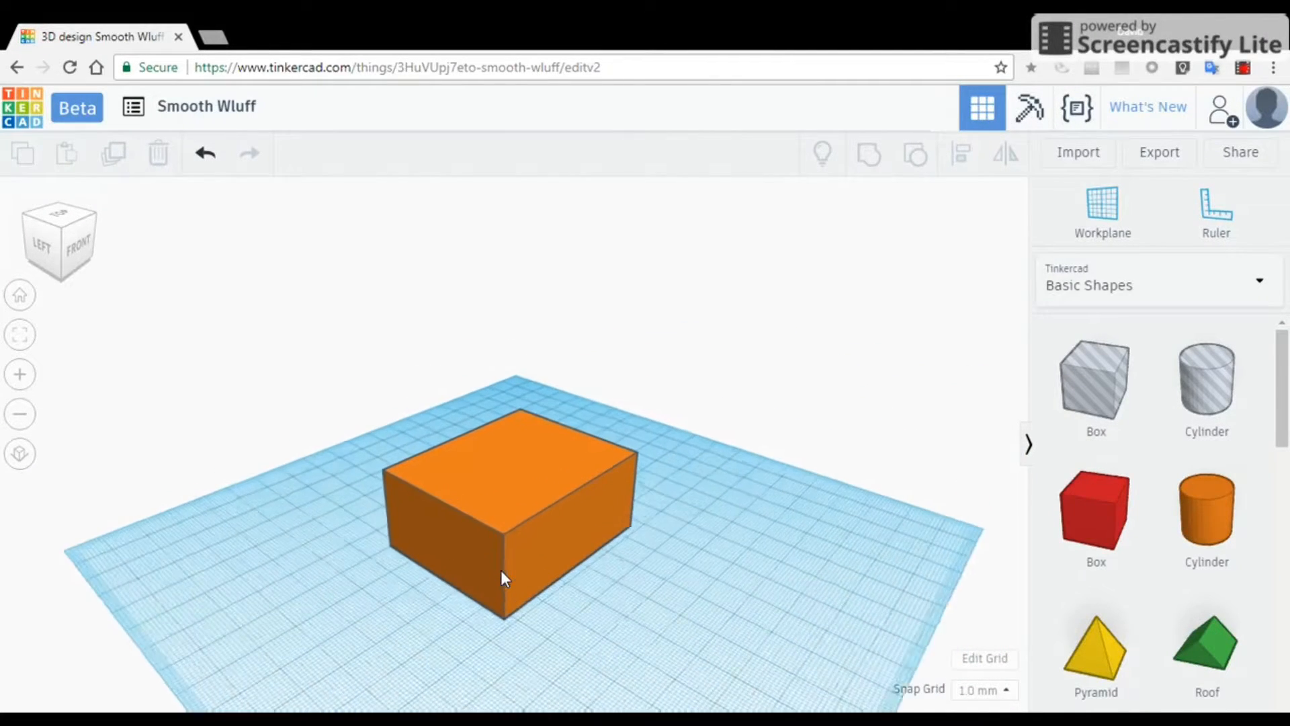
scroll(501, 572, "down", 10)
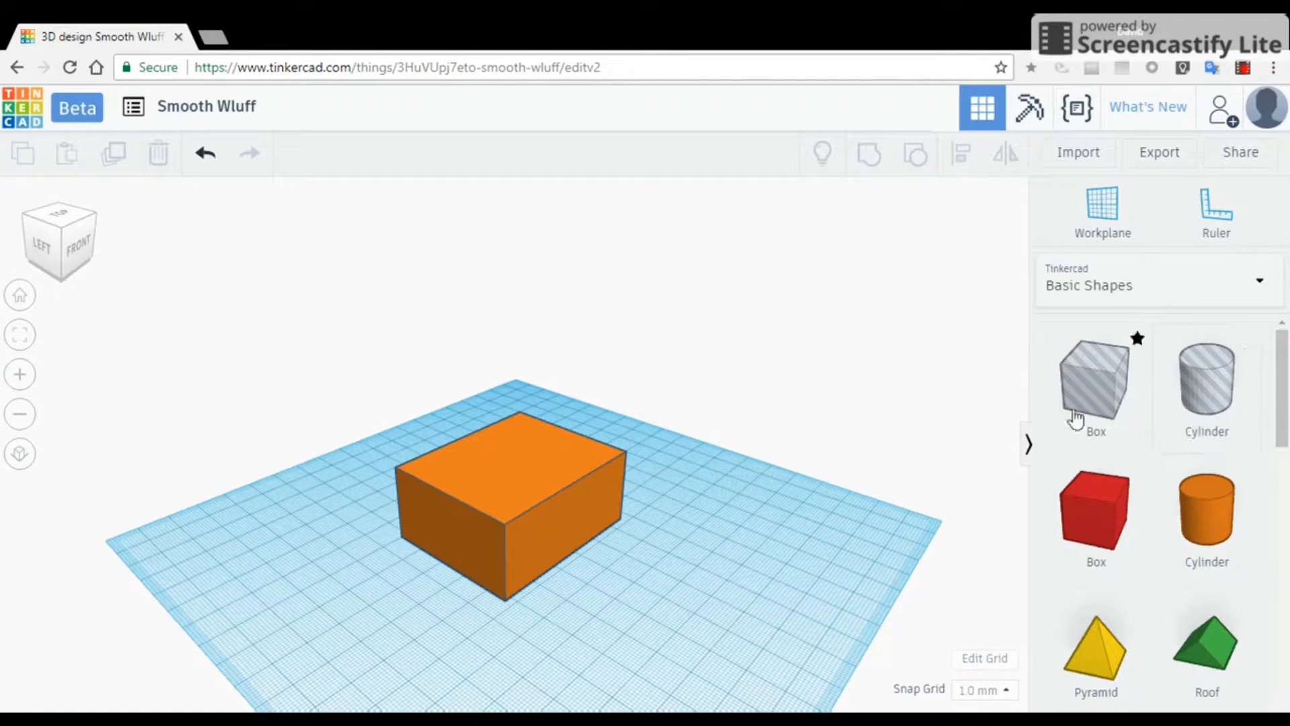
- Place a box hole against the underside of the orange block and shift it 5 mm along both axes
left_click_drag(1108, 409, 540, 494)
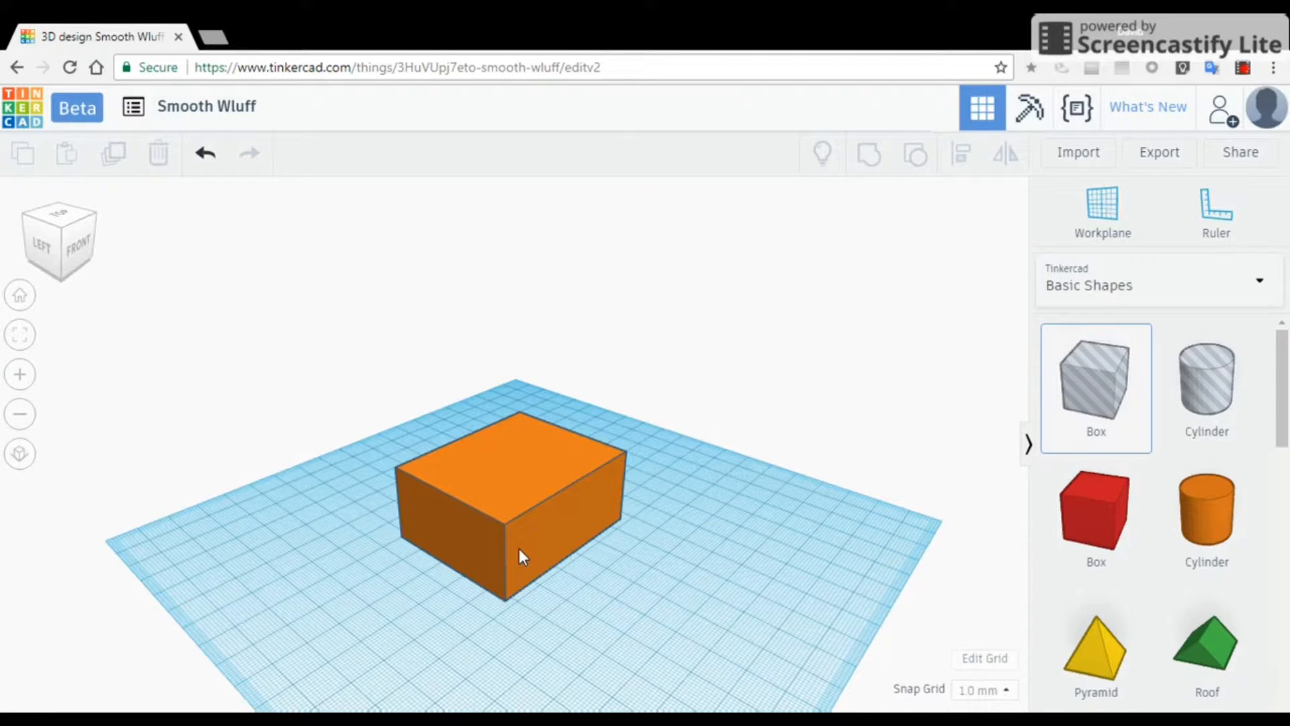
left_click_drag(519, 549, 518, 549)
right_click_drag(589, 621, 497, 423)
left_click_drag(497, 430, 482, 404)
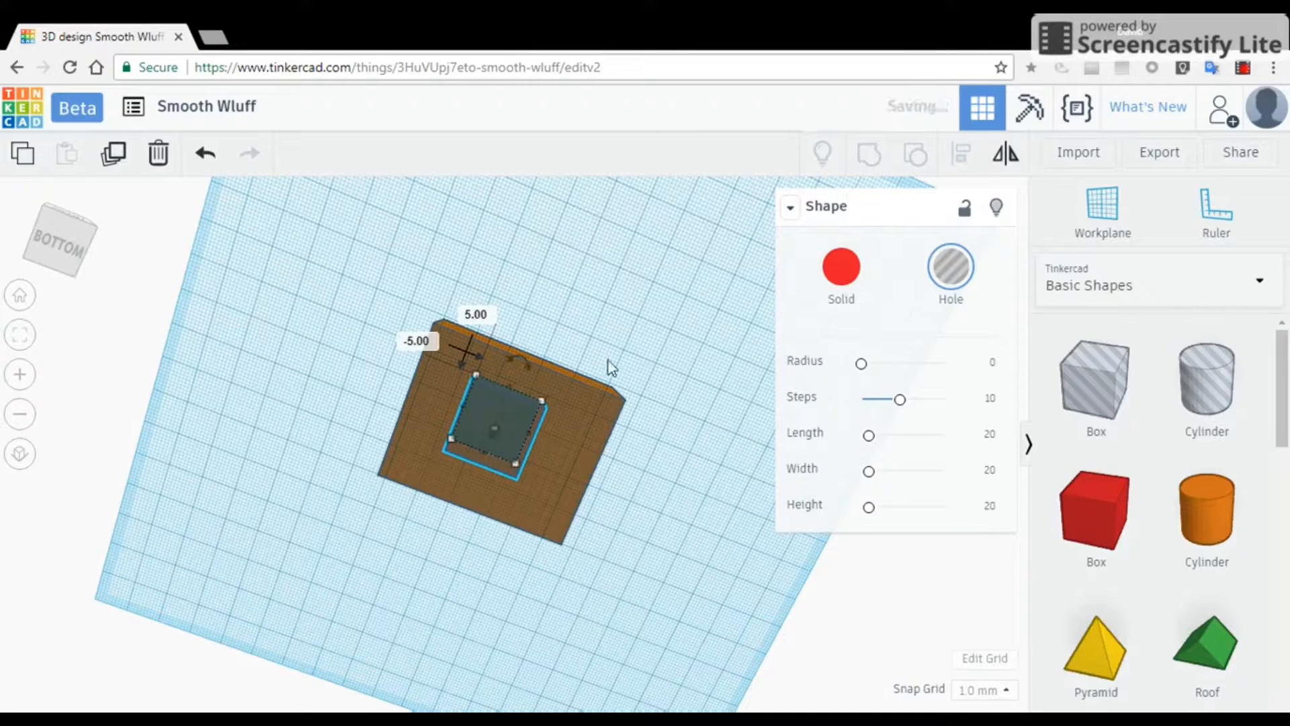
right_click_drag(715, 311, 713, 502)
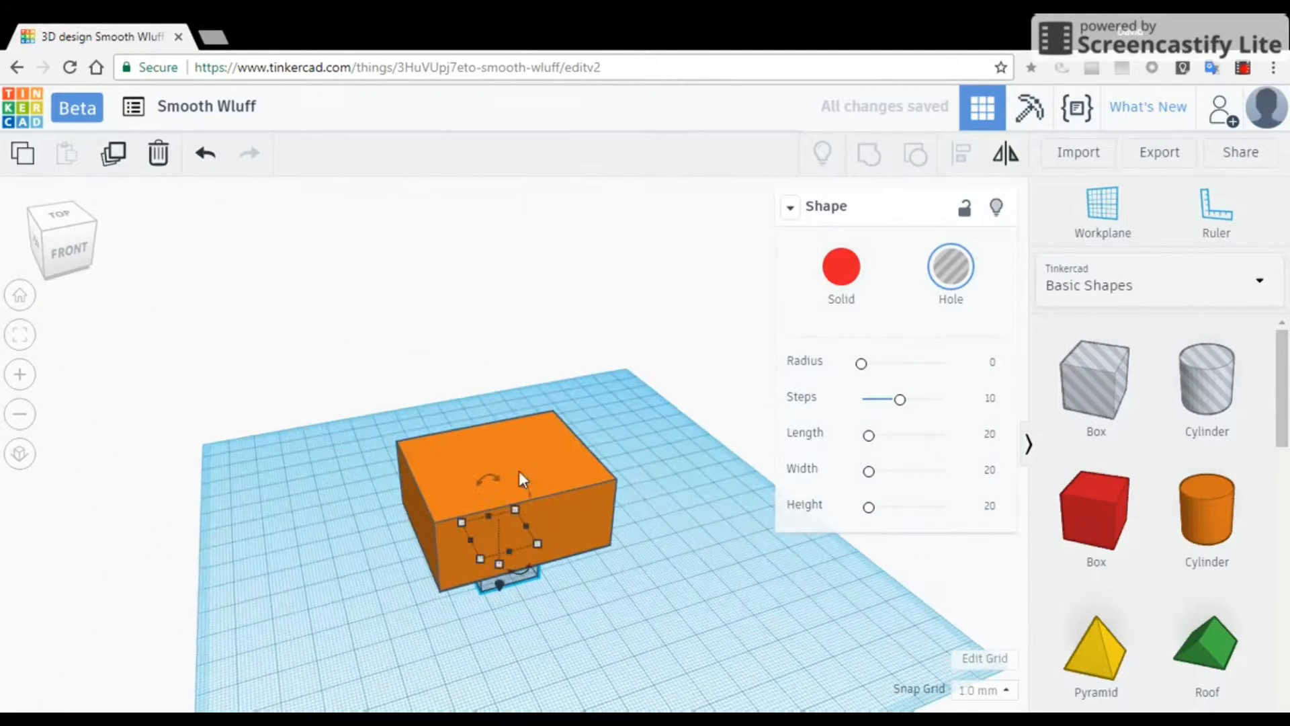
- Raise the box hole until it passes vertically through the orange block and sticks out above its upper face
left_click_drag(496, 480, 501, 534)
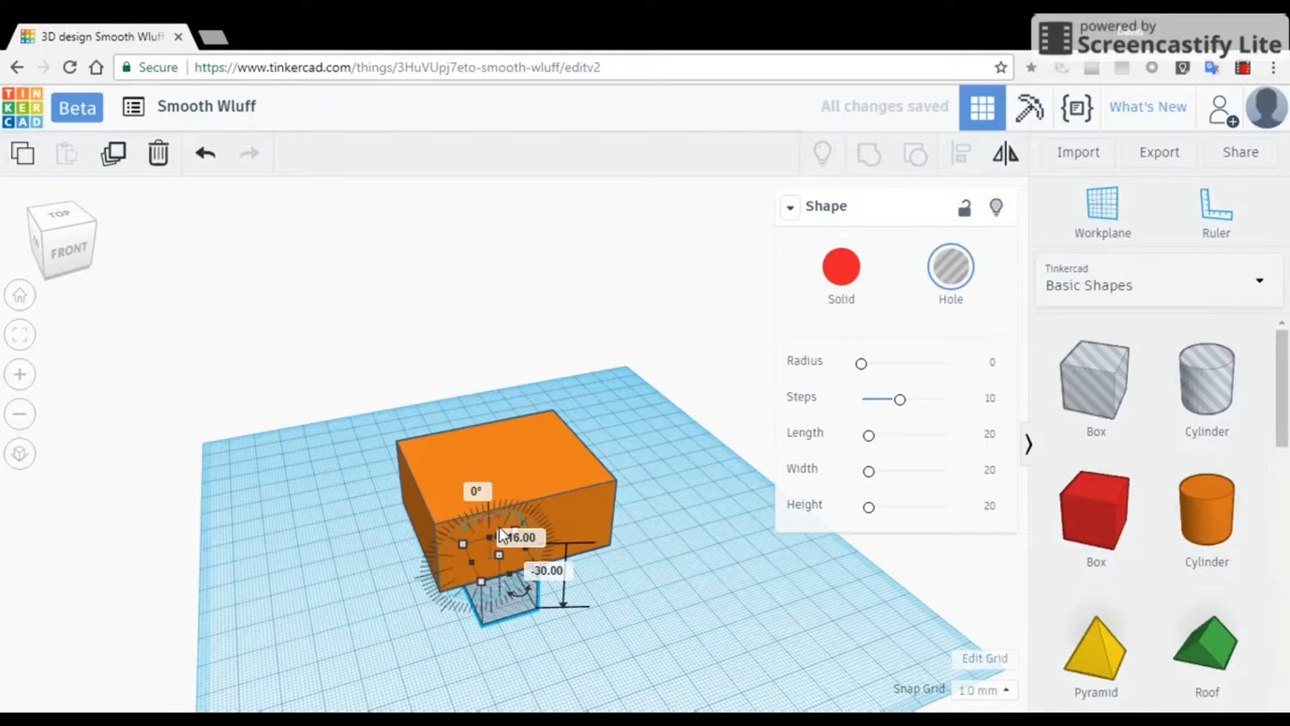
left_click(733, 562)
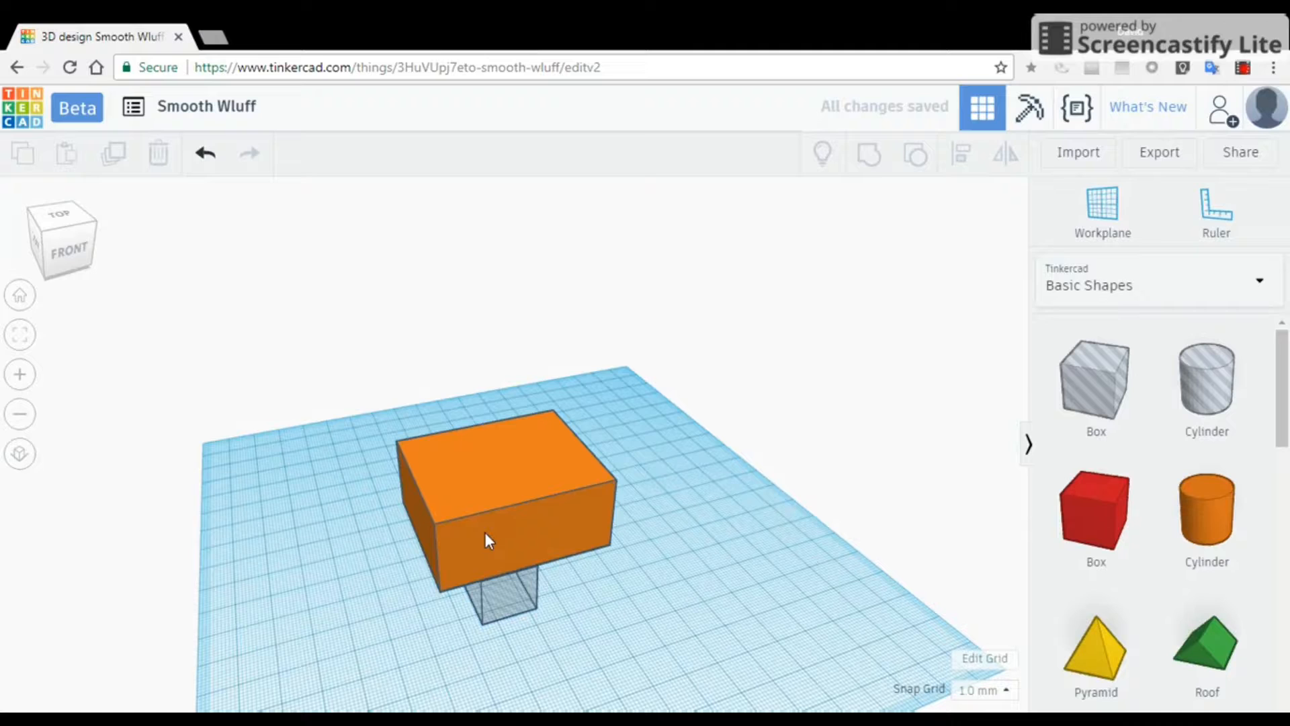
left_click(509, 586)
left_click_drag(497, 533, 504, 431)
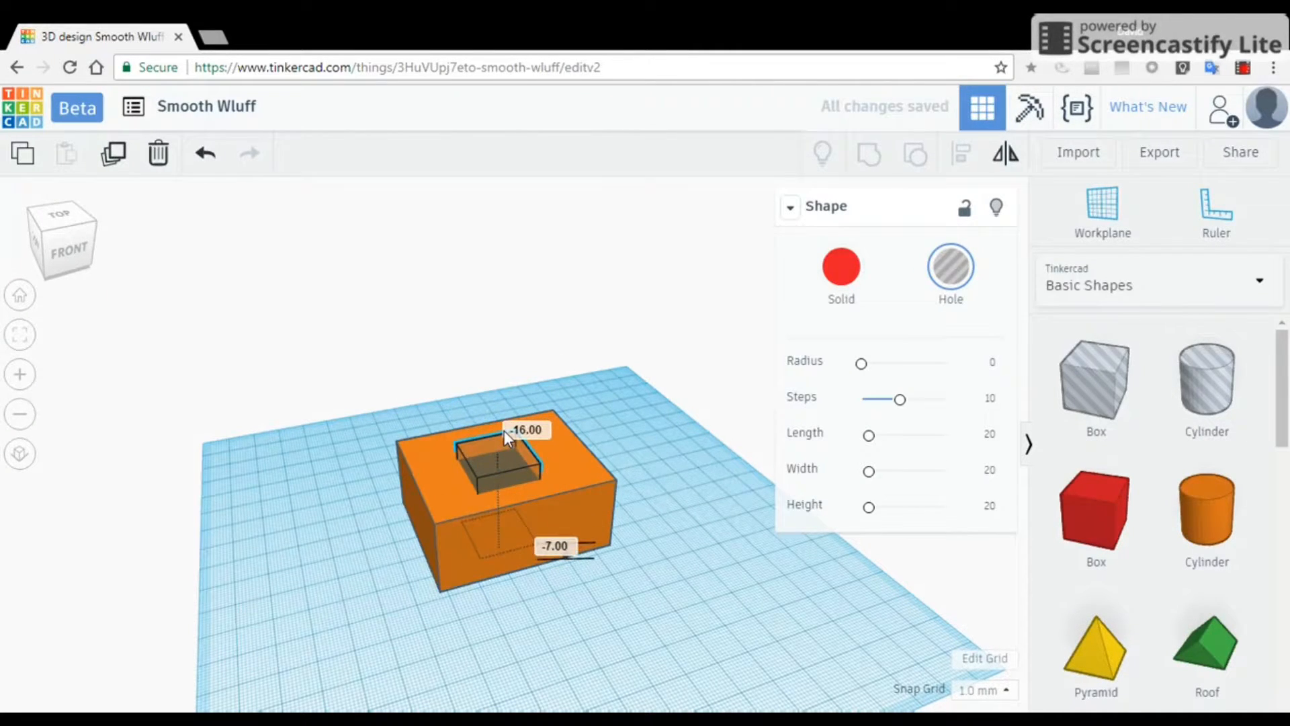
- Group the orange block with the box hole to cut a square opening through it
right_click_drag(601, 594, 528, 642)
left_click_drag(346, 639, 338, 586)
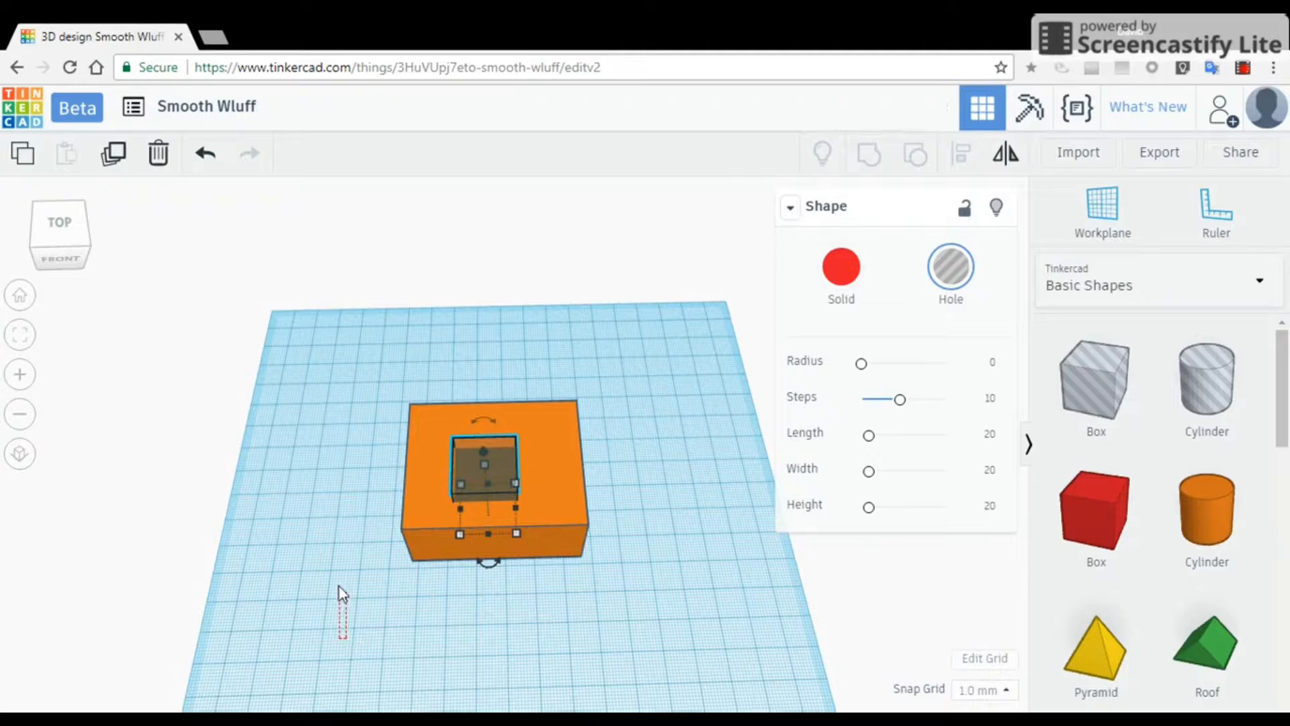
left_click_drag(338, 511, 665, 308)
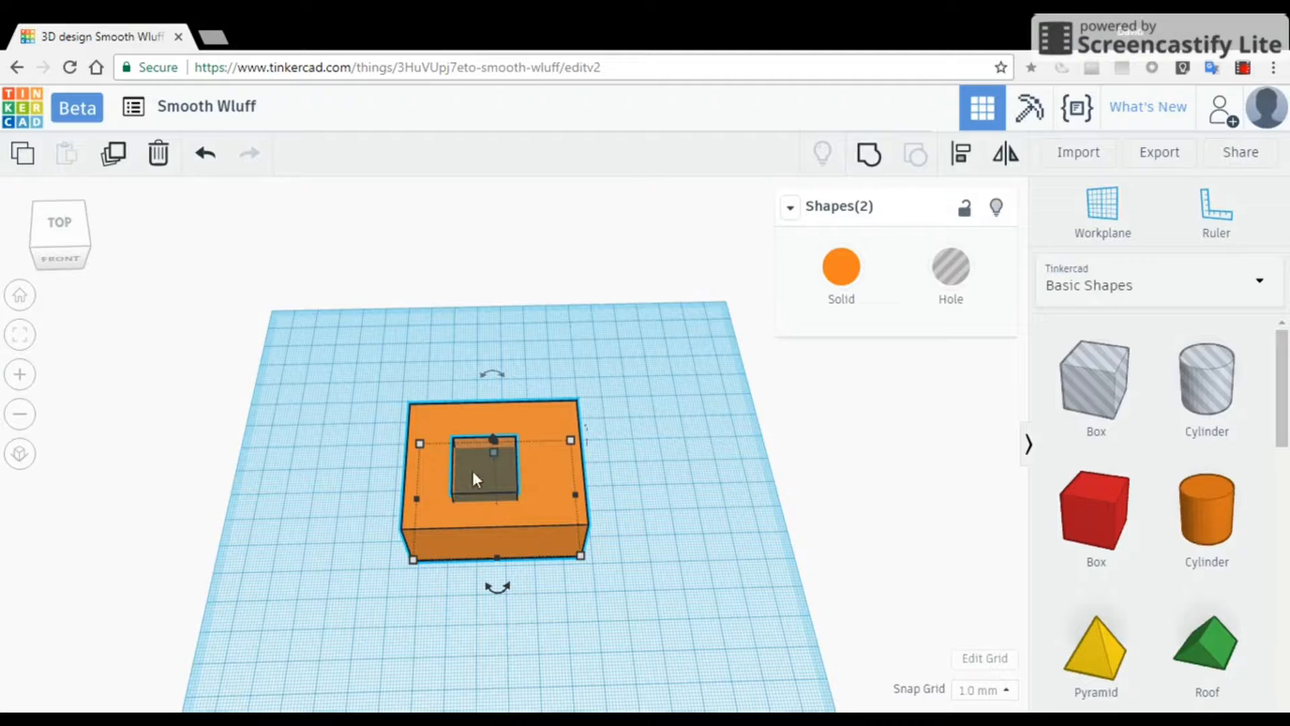
left_click(874, 162)
right_click_drag(701, 475, 694, 564)
left_click(693, 564)
- Place a solid cylinder and an overlapping cylinder hole beside the block and group them into a crescent
right_click_drag(388, 521, 120, 428)
right_click_drag(396, 448, 233, 554)
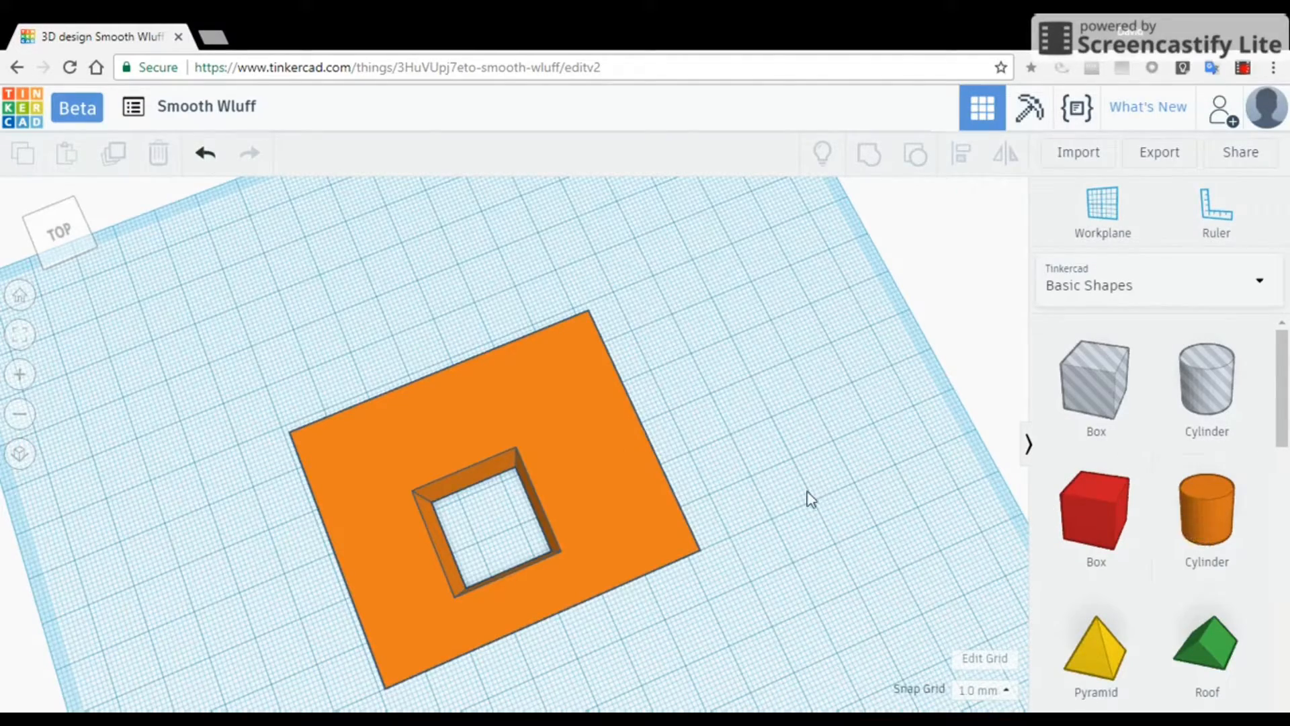
right_click_drag(811, 498, 455, 494)
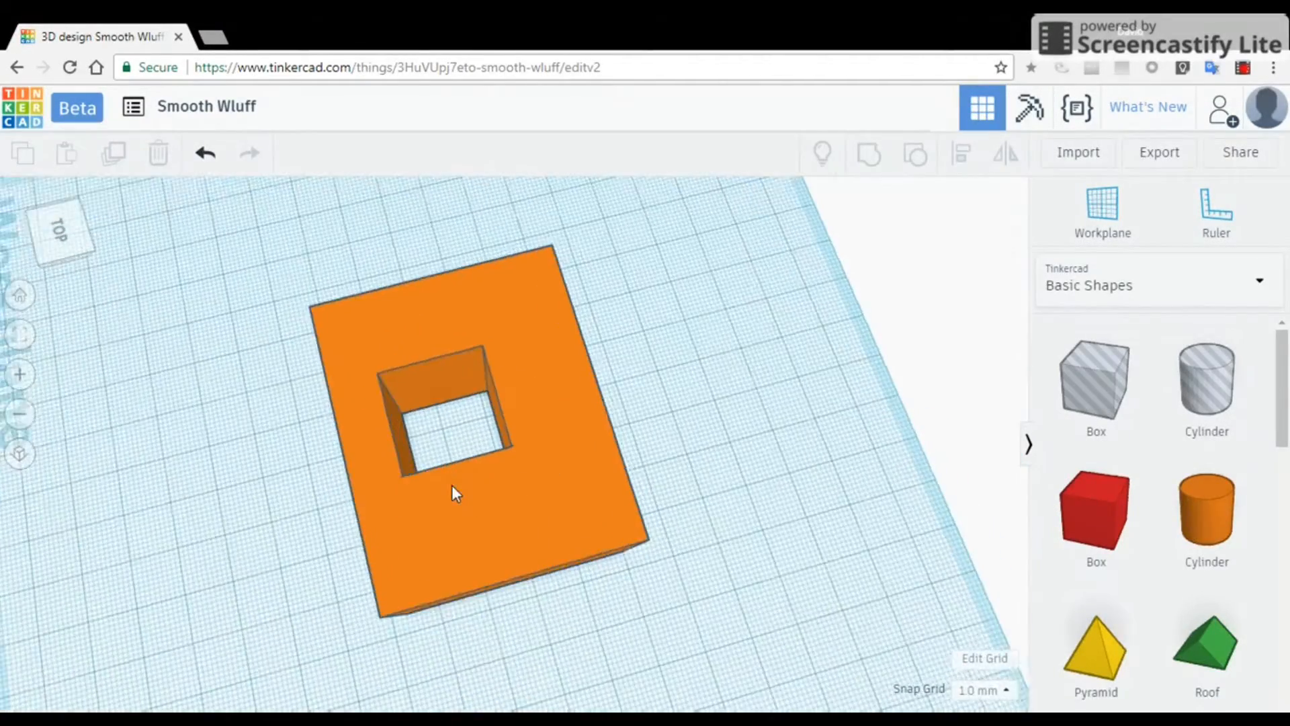
left_click_drag(1226, 512, 693, 522)
left_click_drag(1226, 404, 676, 523)
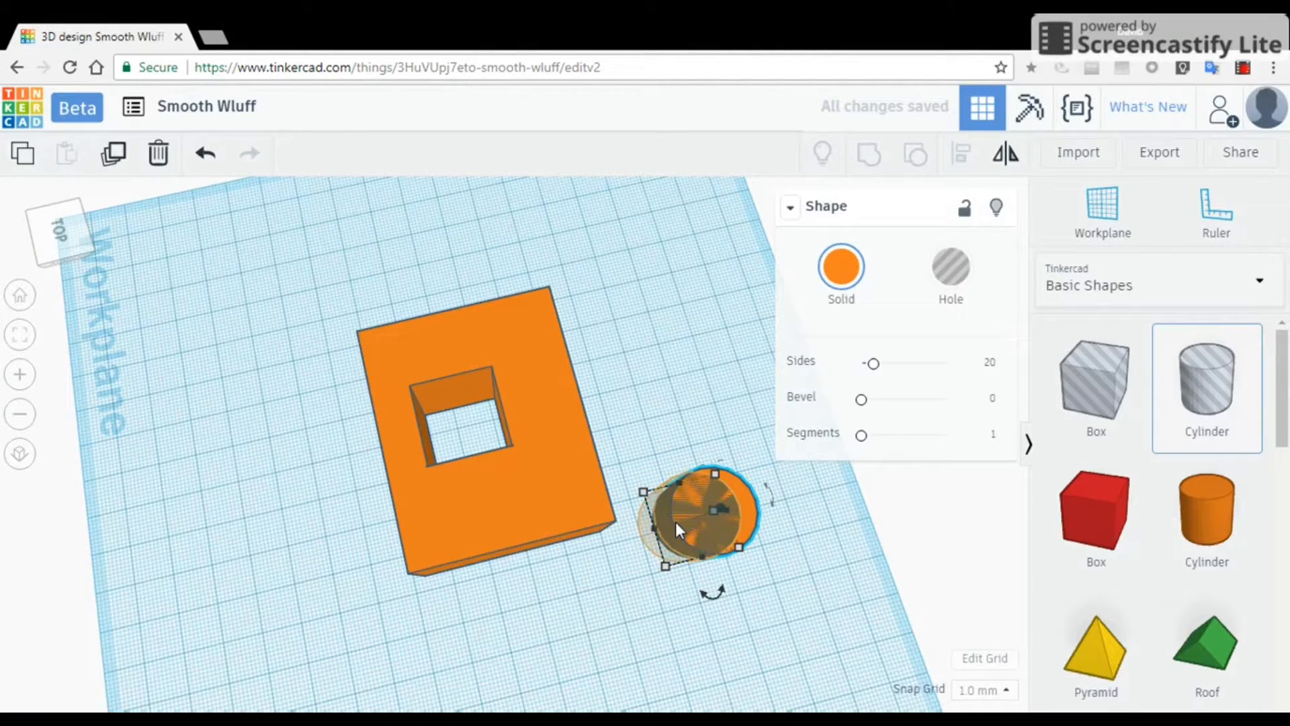
left_click_drag(619, 434, 717, 593)
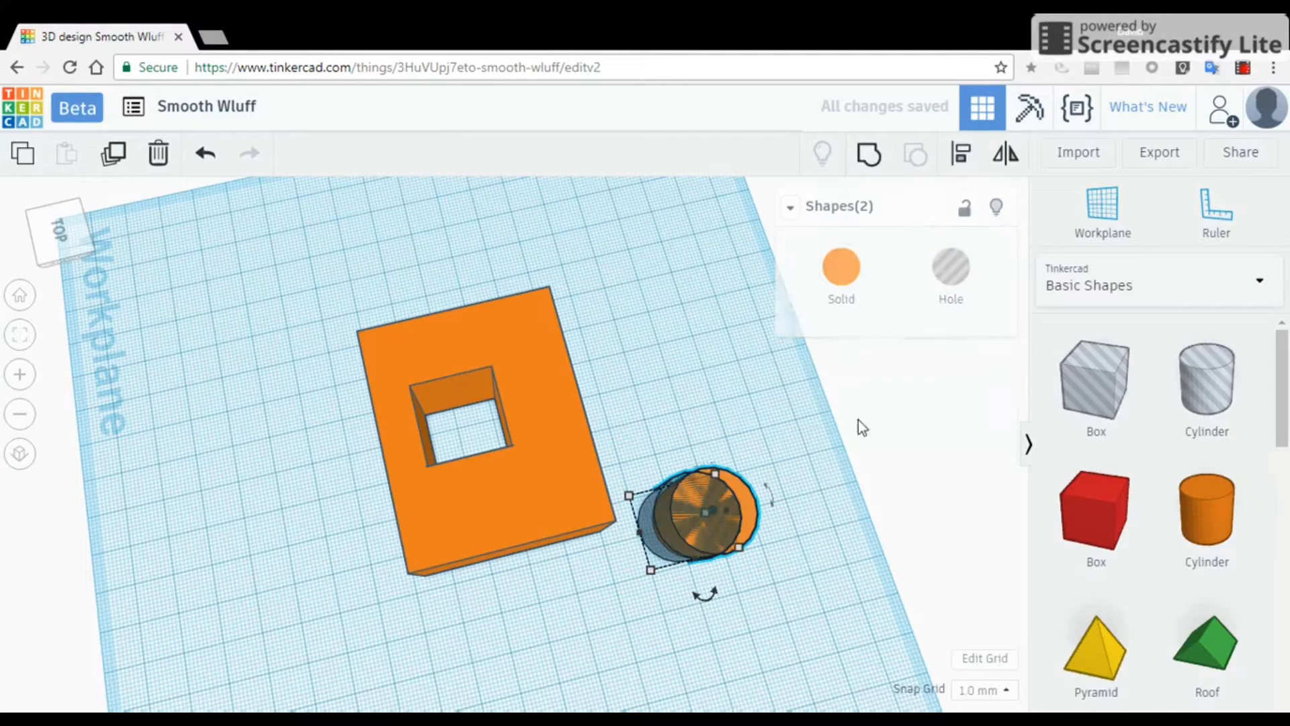
left_click(869, 154)
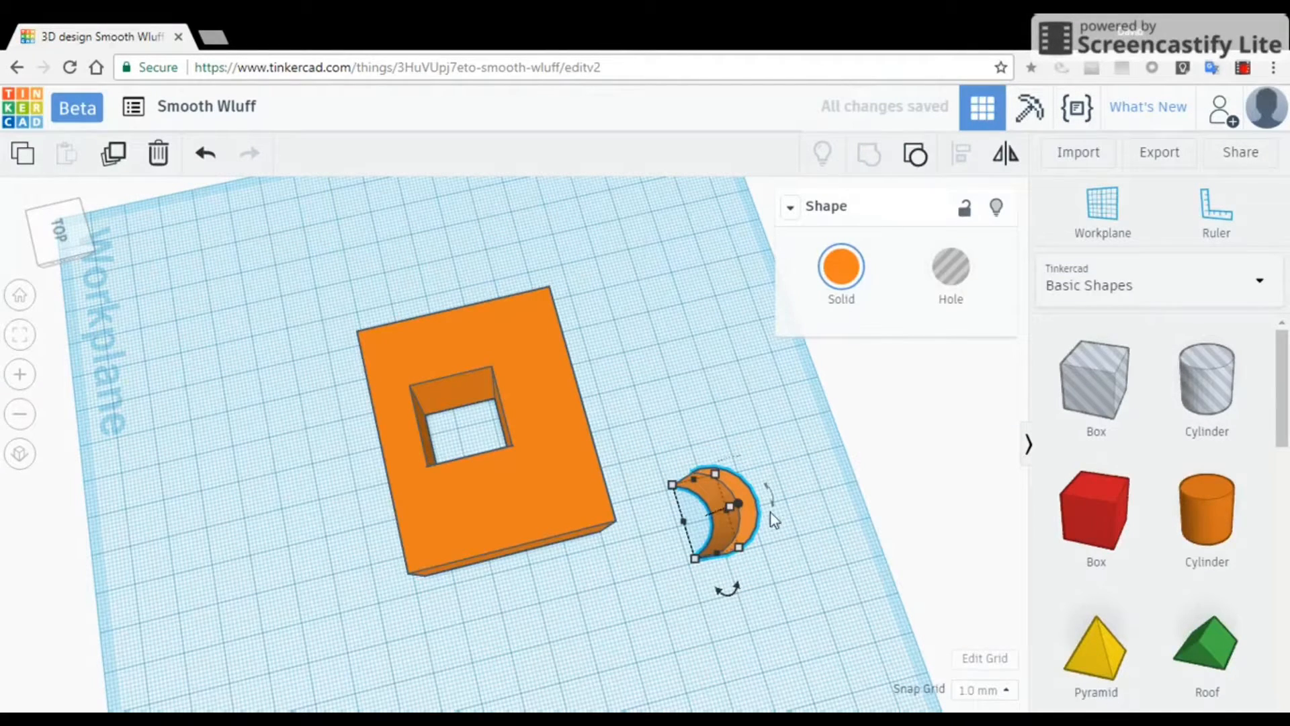
- Move the crescent farther from the block and delete it
left_click_drag(742, 519, 793, 505)
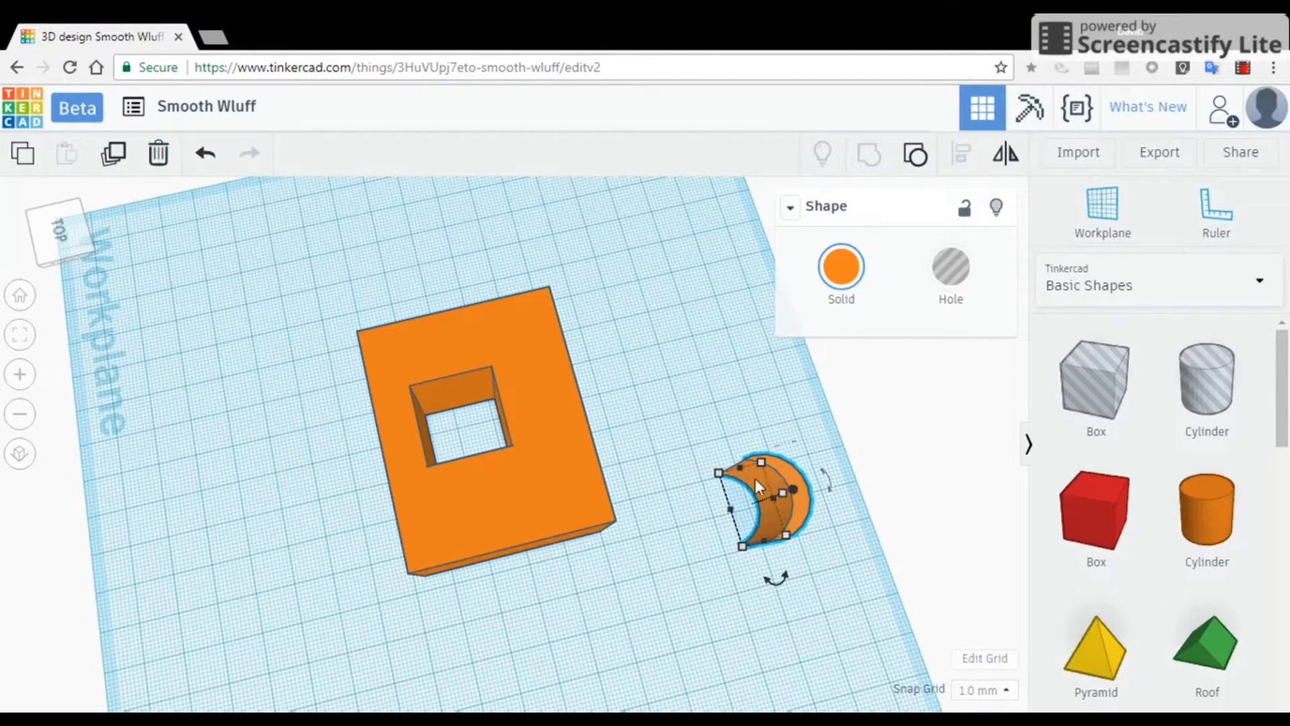
left_click(159, 152)
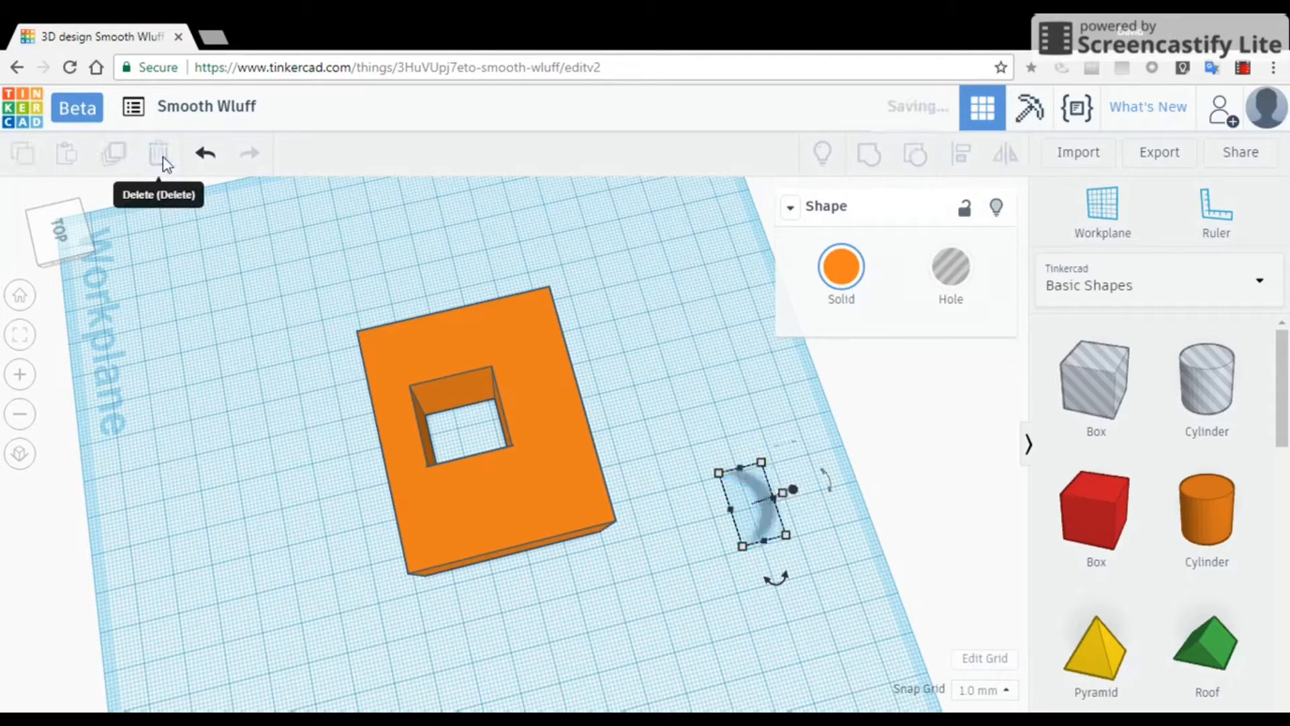
- Place a solid cylinder on the workplane beside the block and delete it
right_click_drag(755, 564, 857, 527)
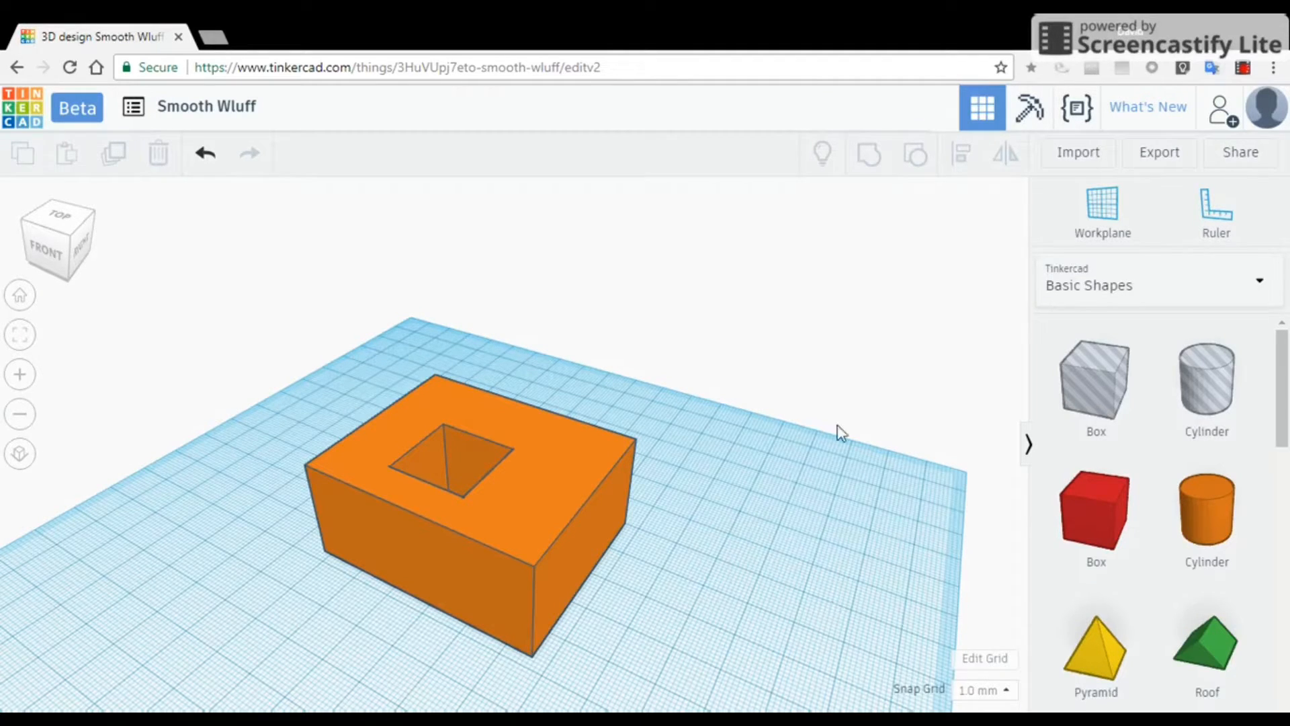
right_click_drag(887, 495, 558, 646)
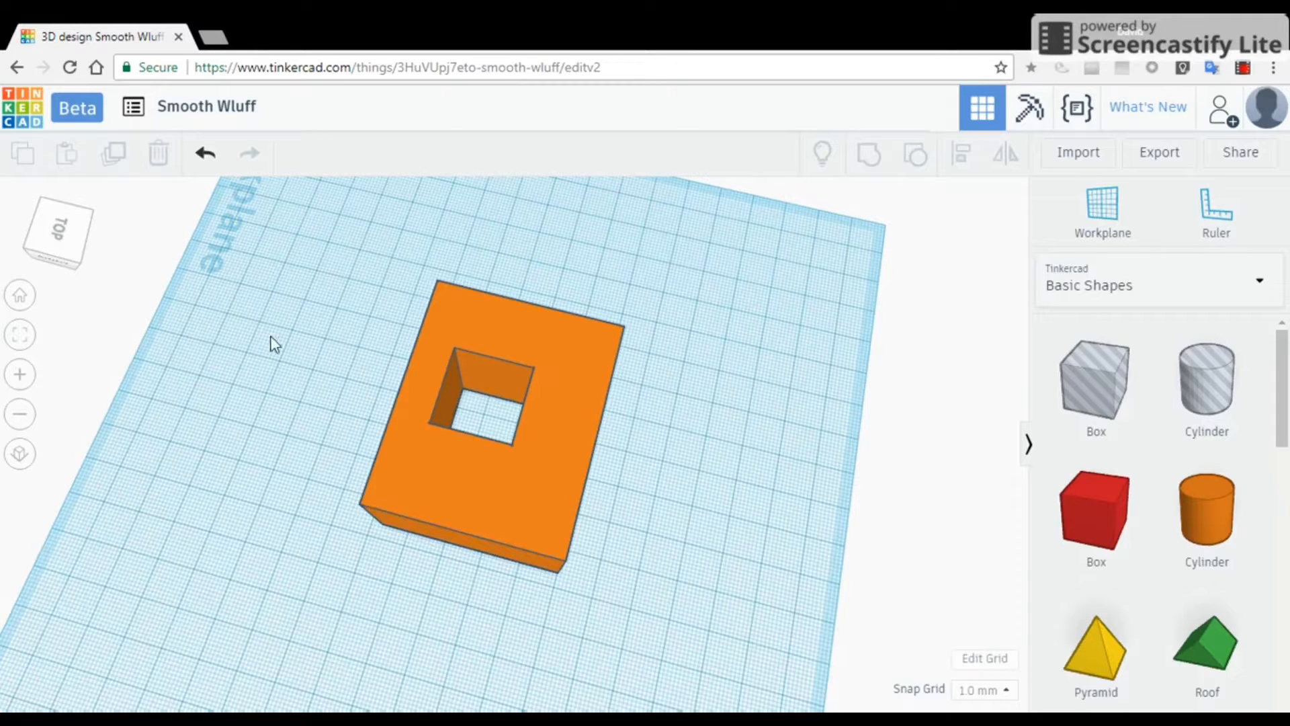
right_click_drag(721, 516, 613, 534)
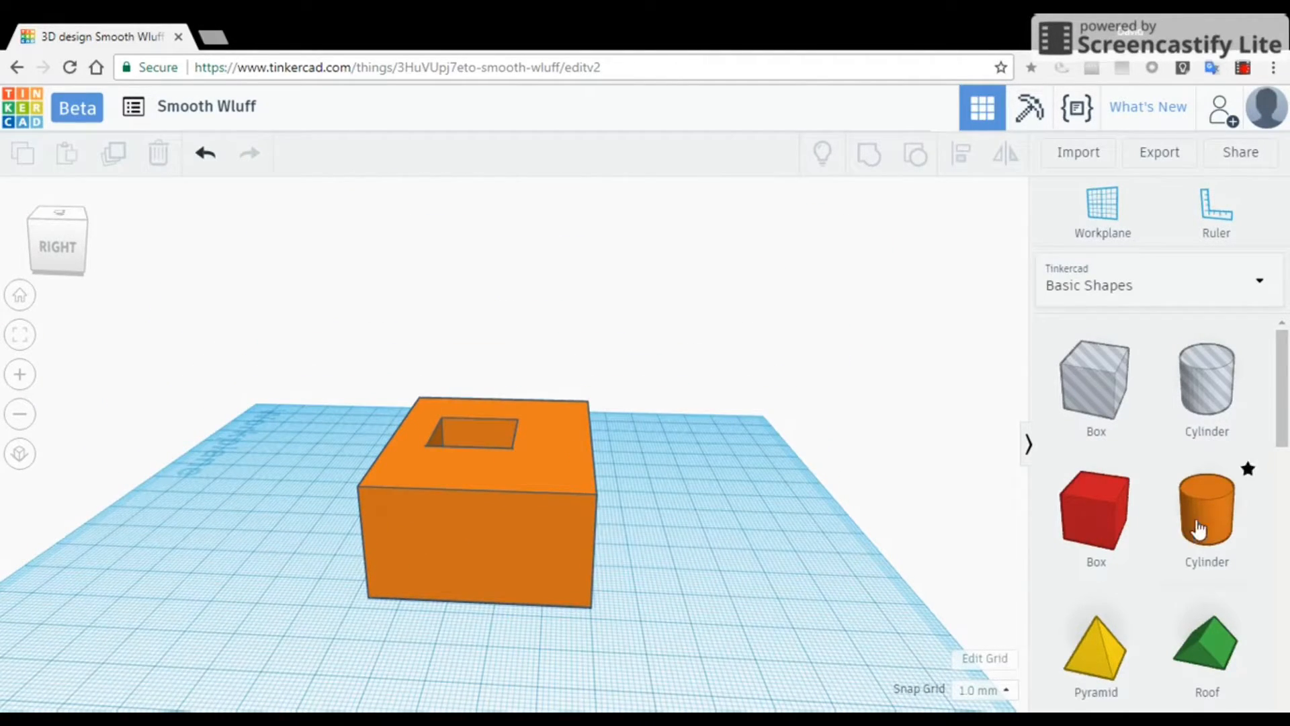
left_click_drag(1203, 521, 759, 559)
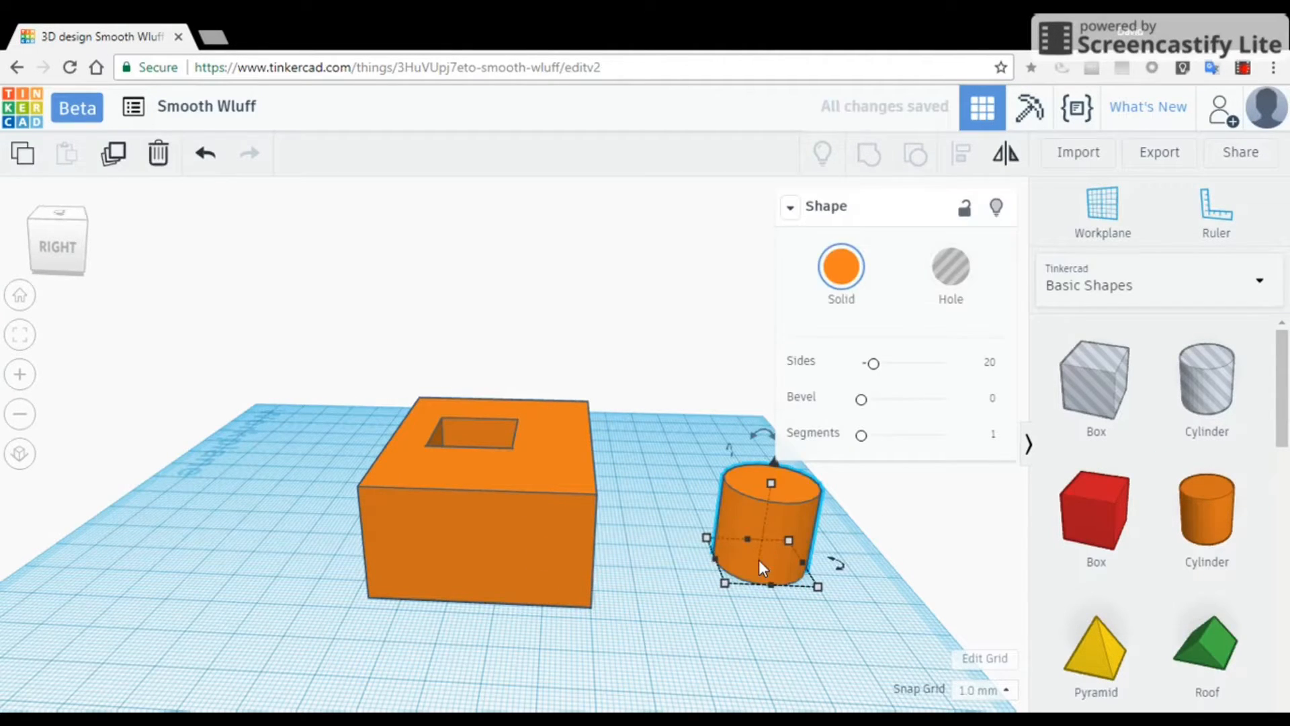
key("Delete")
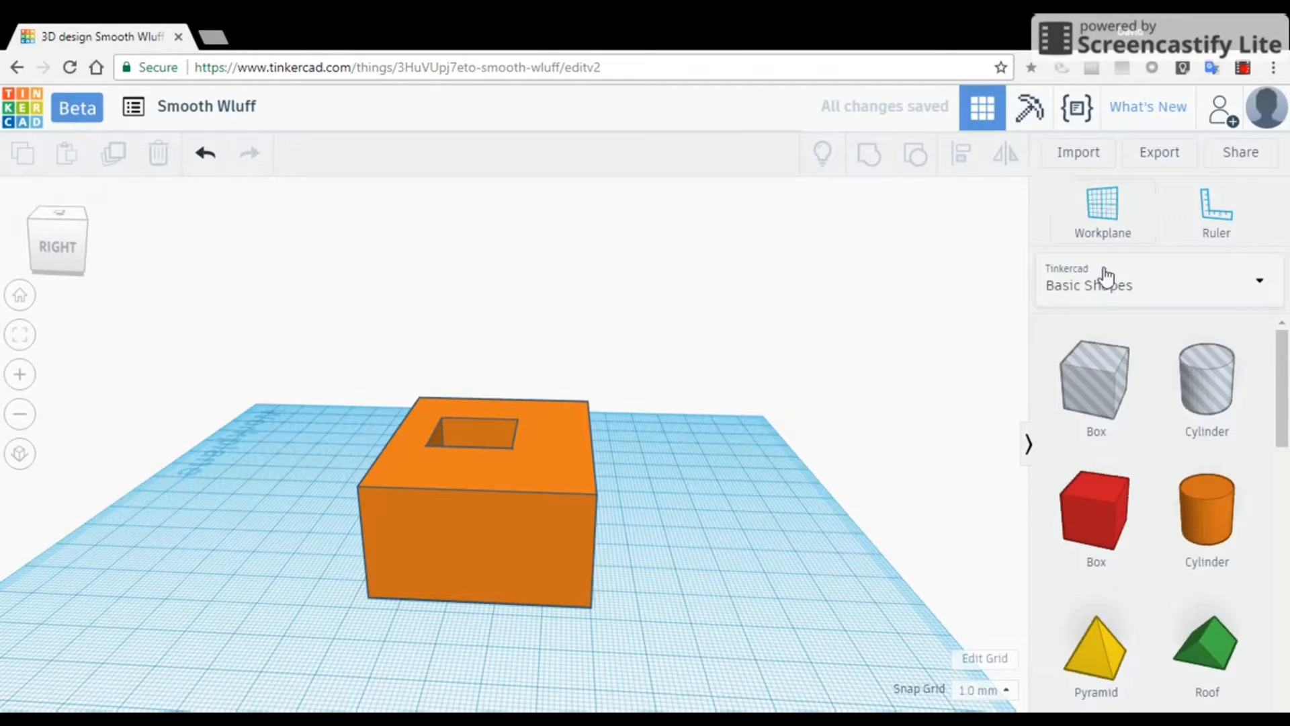
- Set a temporary workplane on the orange block's upper face and place a solid cylinder on it beside the square opening
left_click(1092, 229)
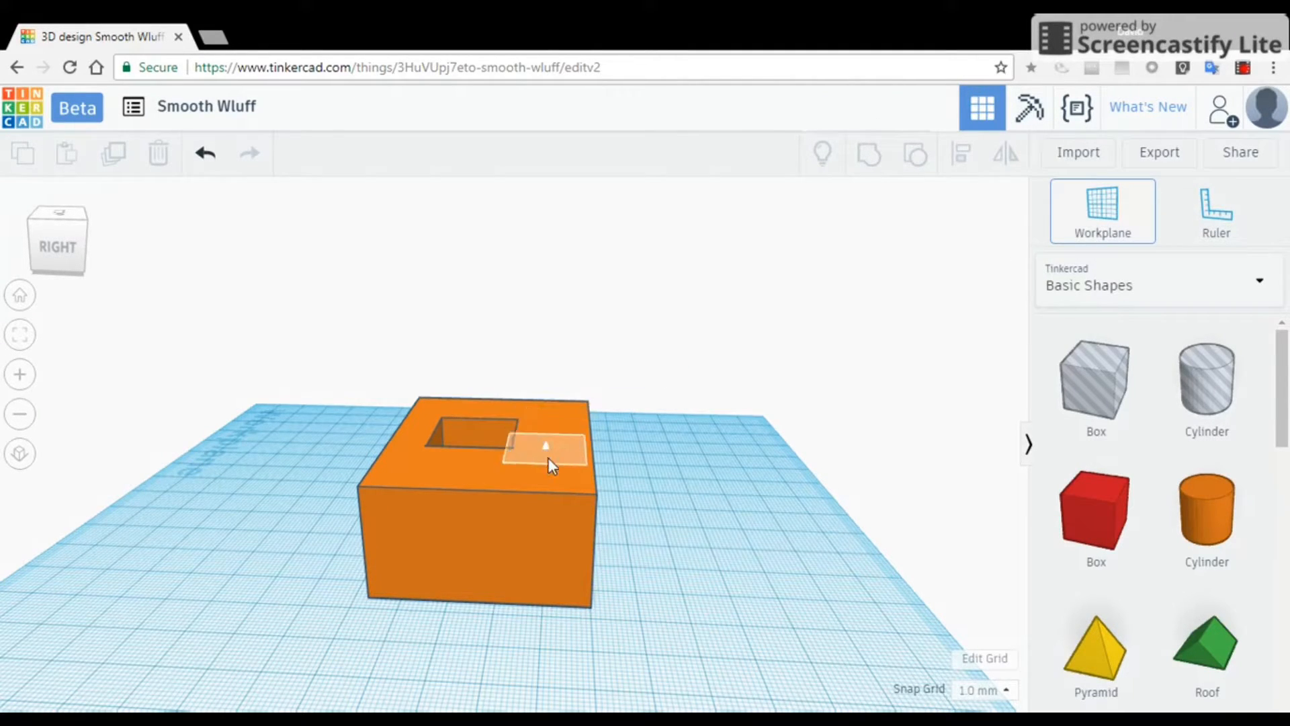
left_click(548, 458)
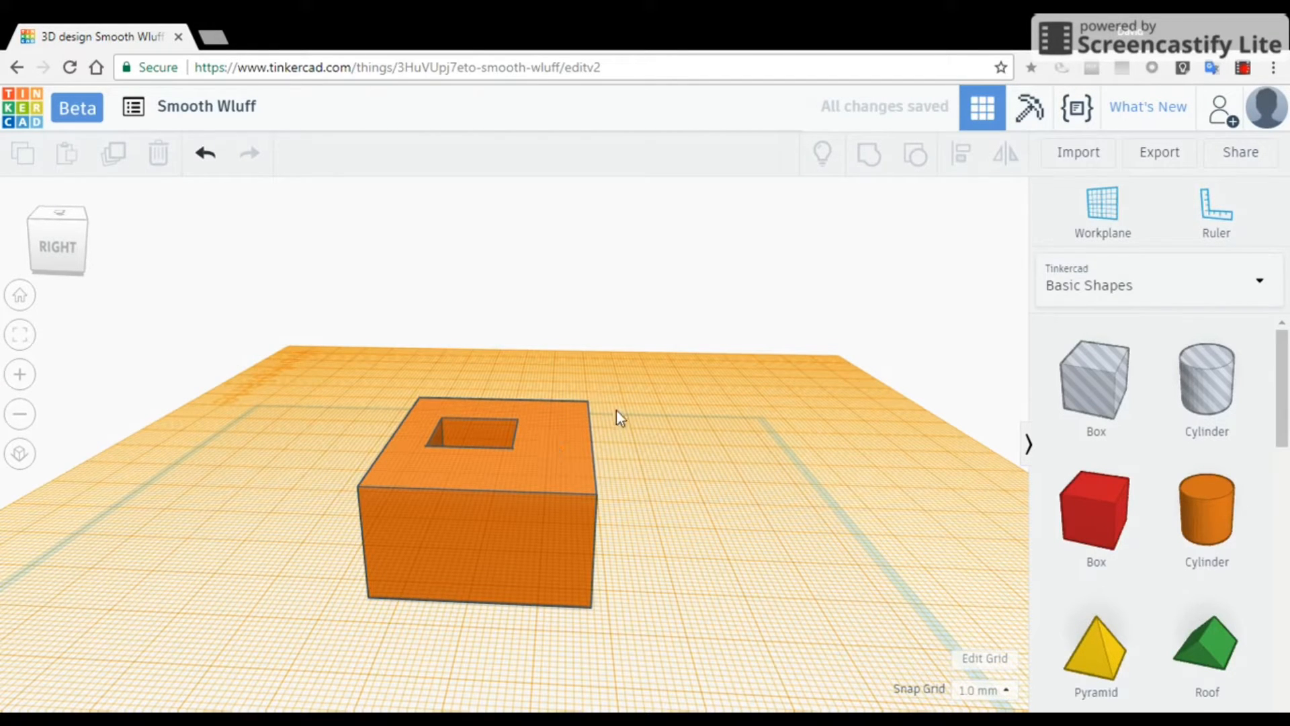
left_click(1206, 531)
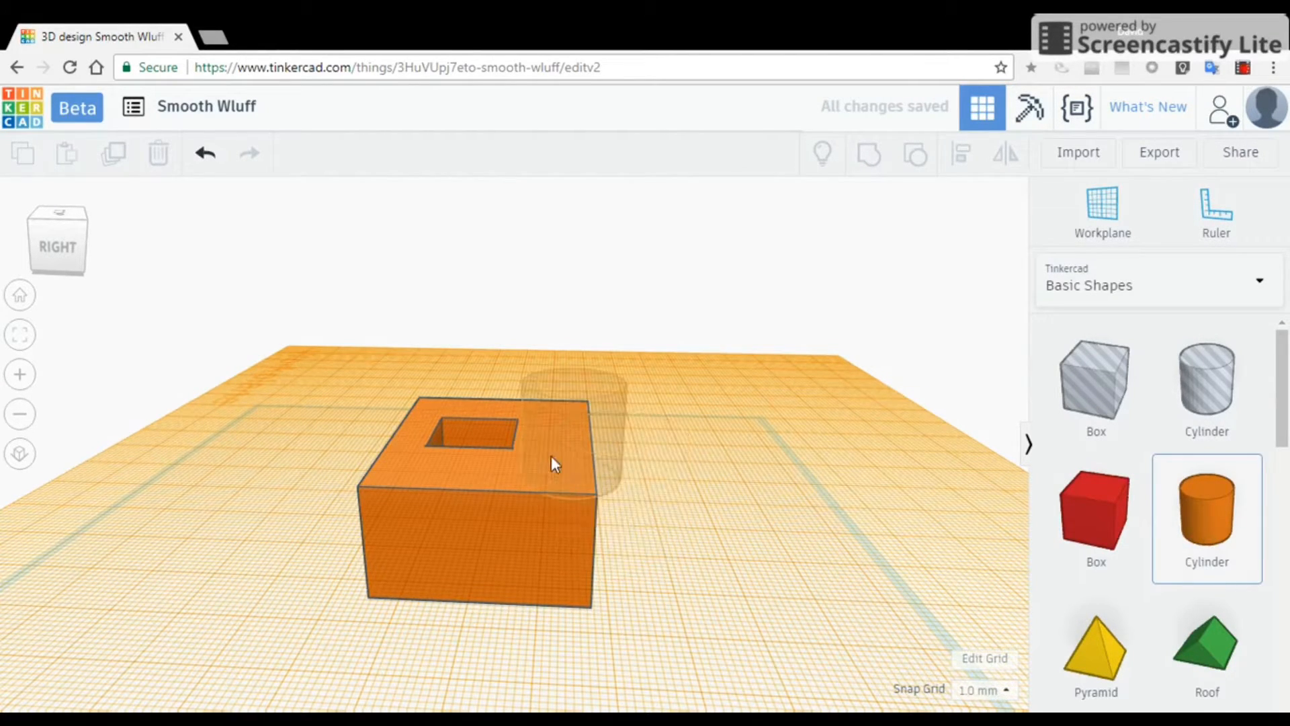
left_click(512, 467)
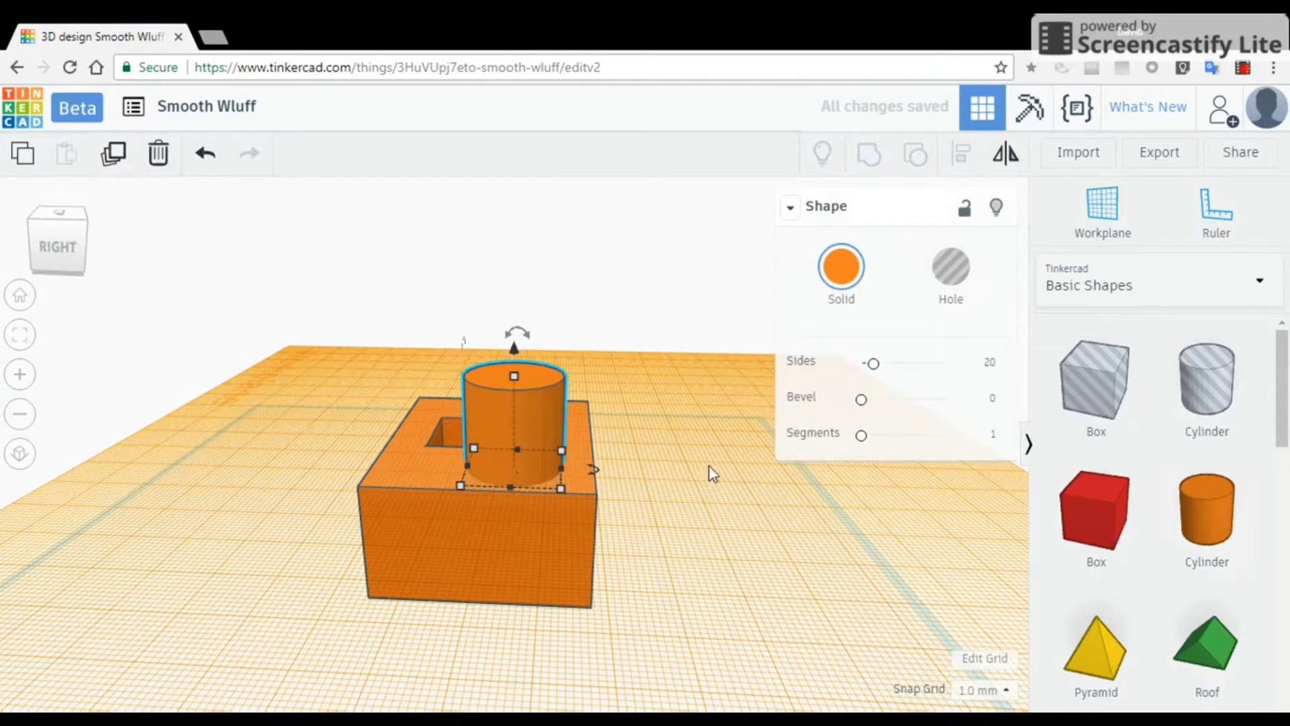
left_click(749, 501)
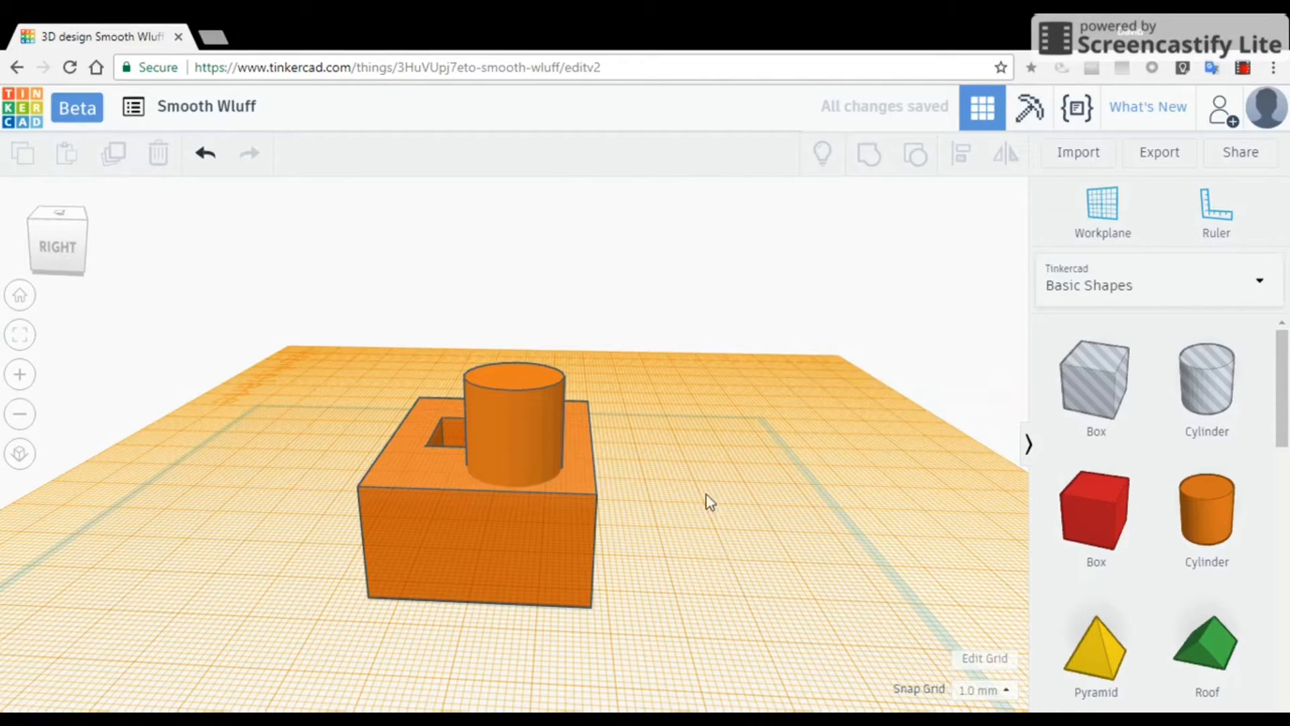
- Return the workplane to the base grid
left_click(1107, 215)
left_click(862, 556)
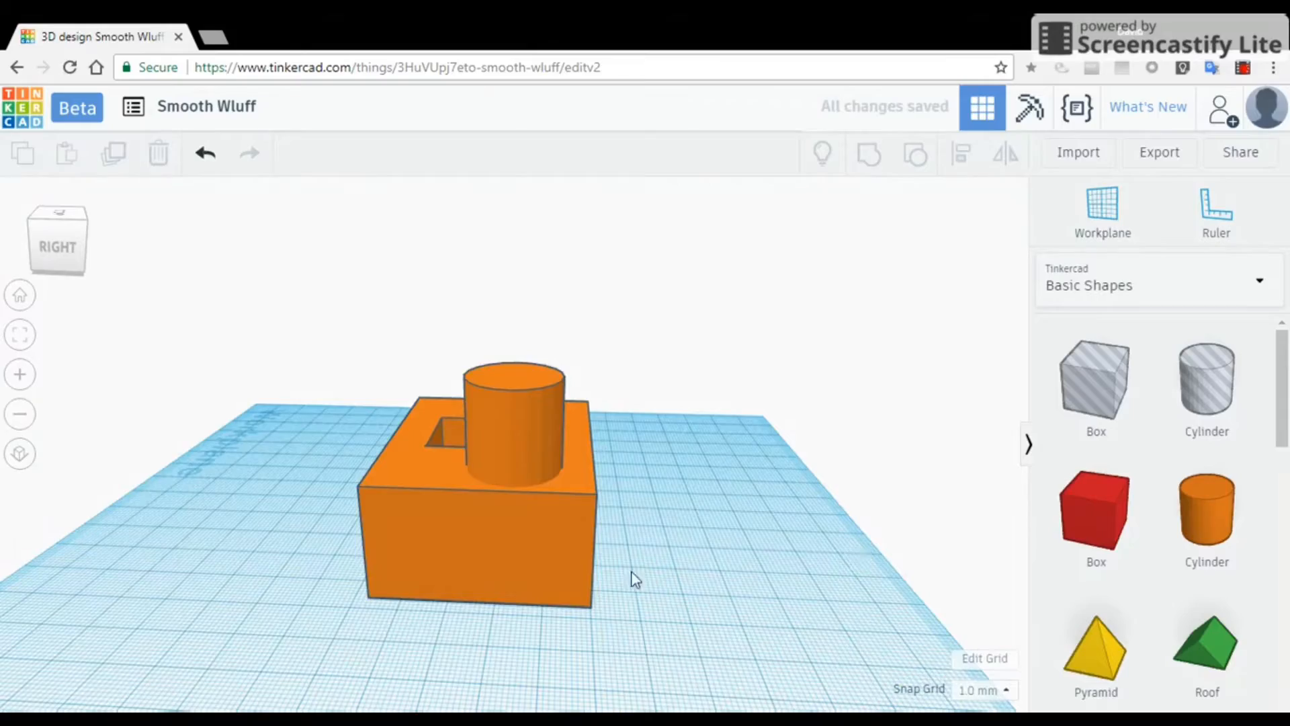
right_click_drag(666, 655, 160, 358)
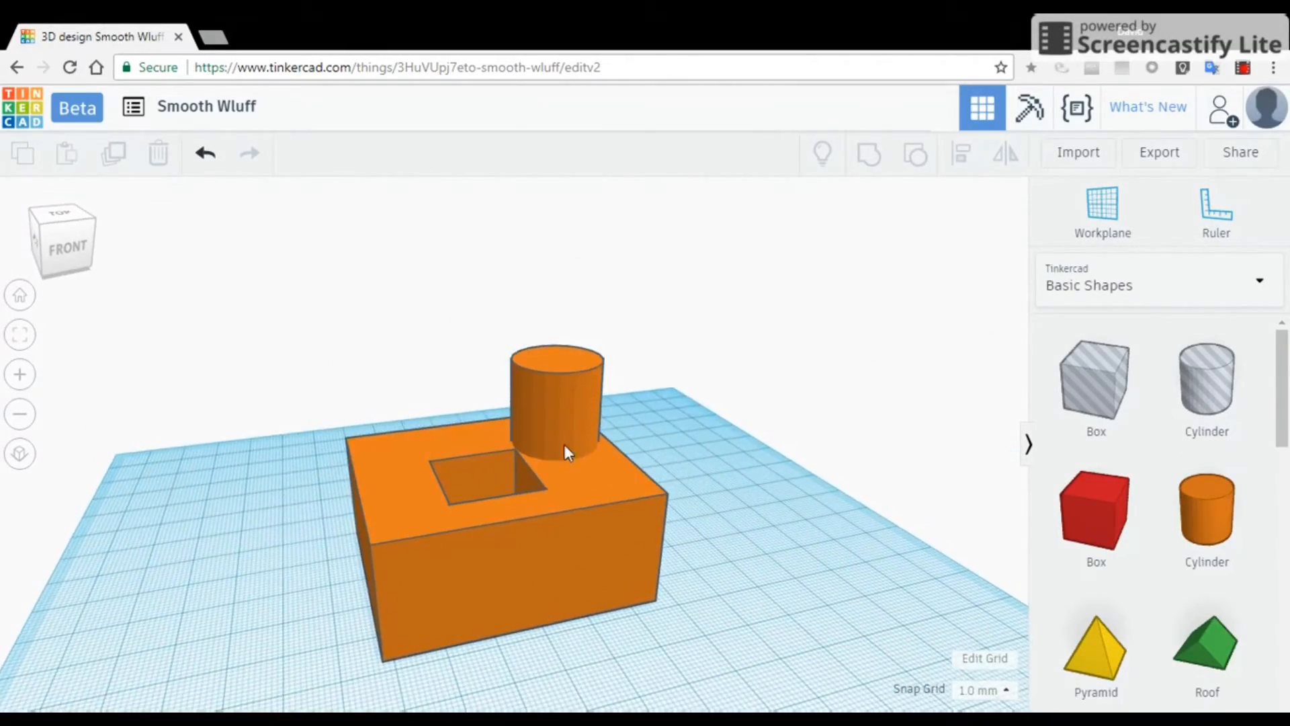
- Group the orange block and the cylinder standing on it into one shape
left_click(560, 426)
left_click(573, 541)
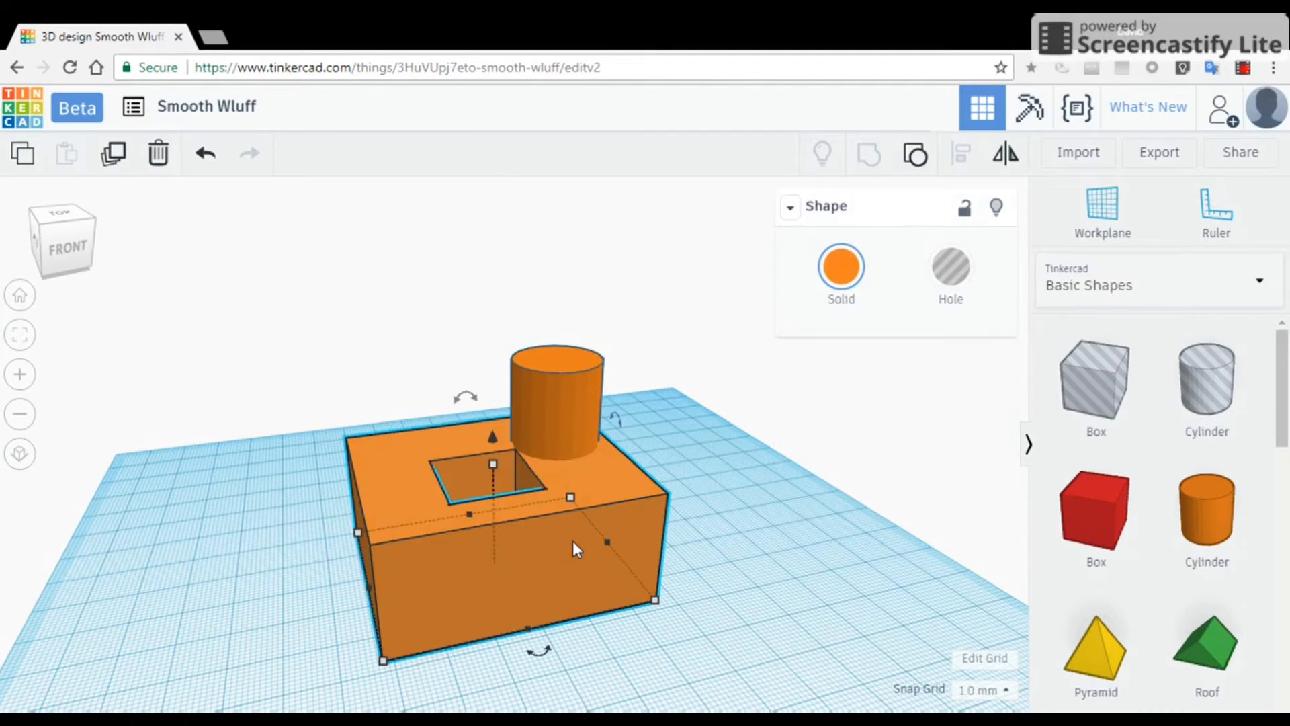
left_click(795, 547)
right_click_drag(796, 547, 752, 588)
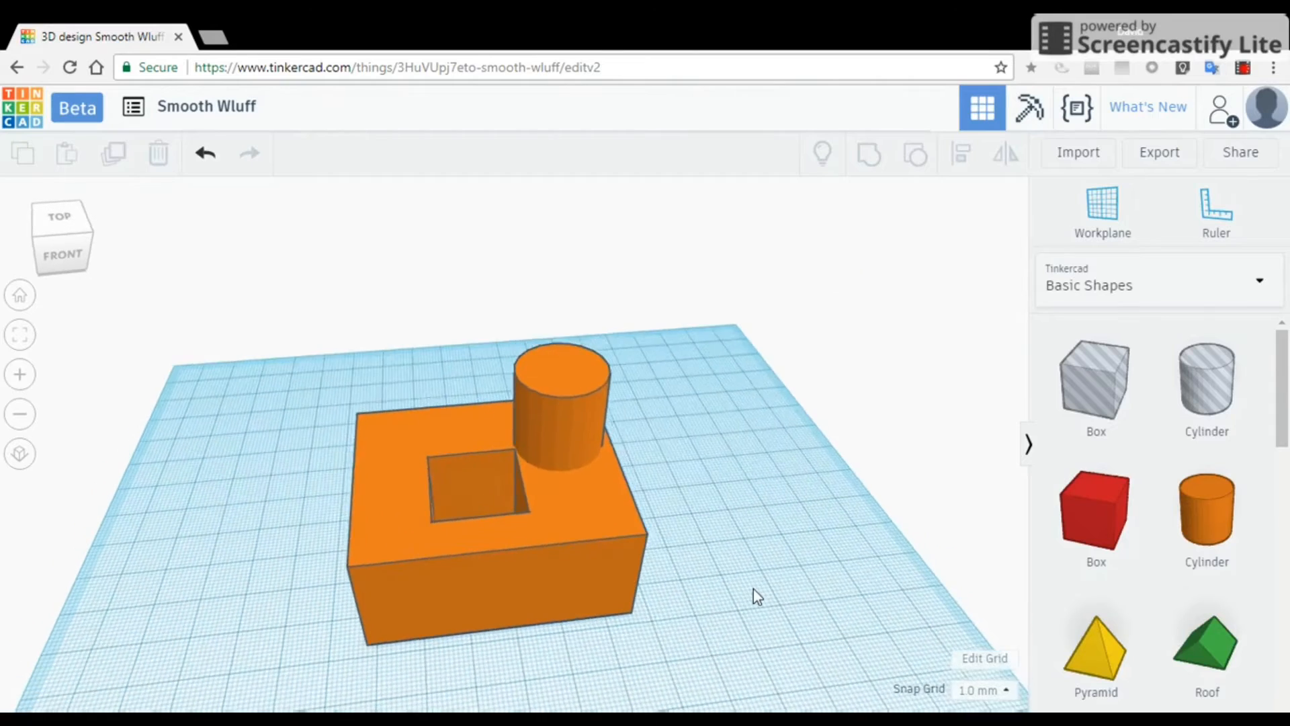
left_click_drag(332, 639, 622, 308)
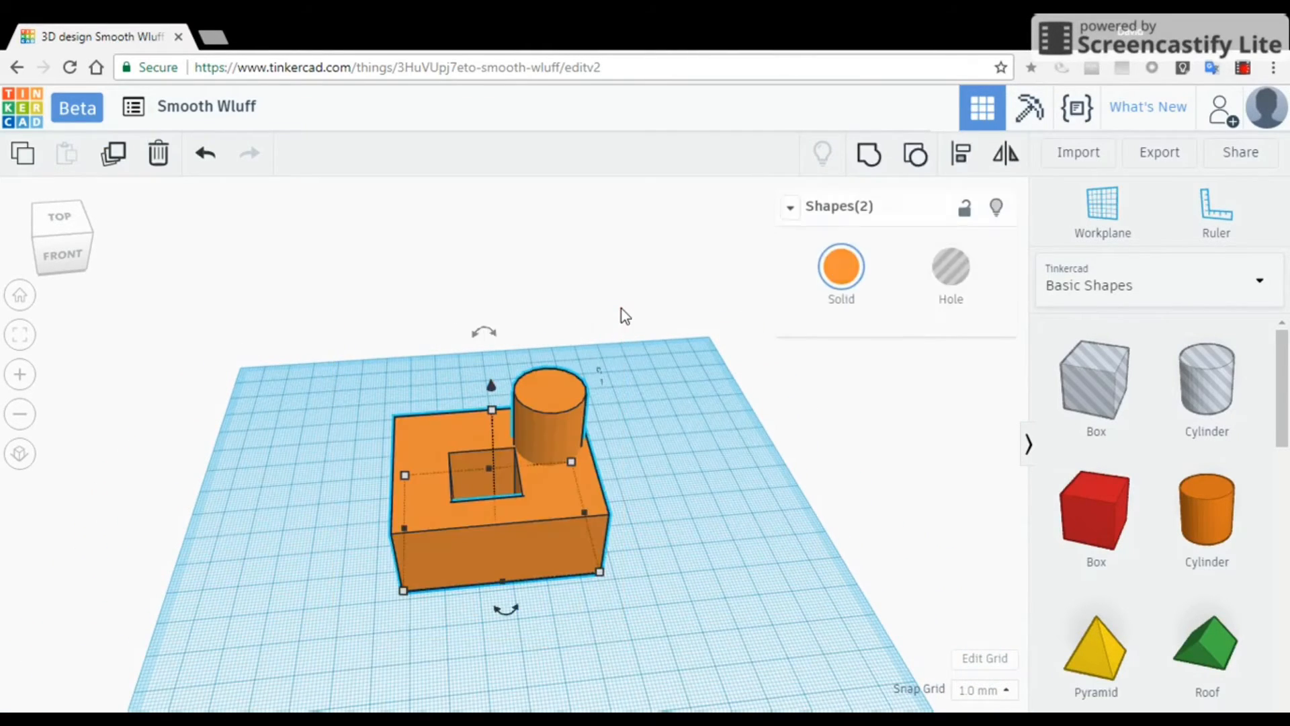
left_click(885, 157)
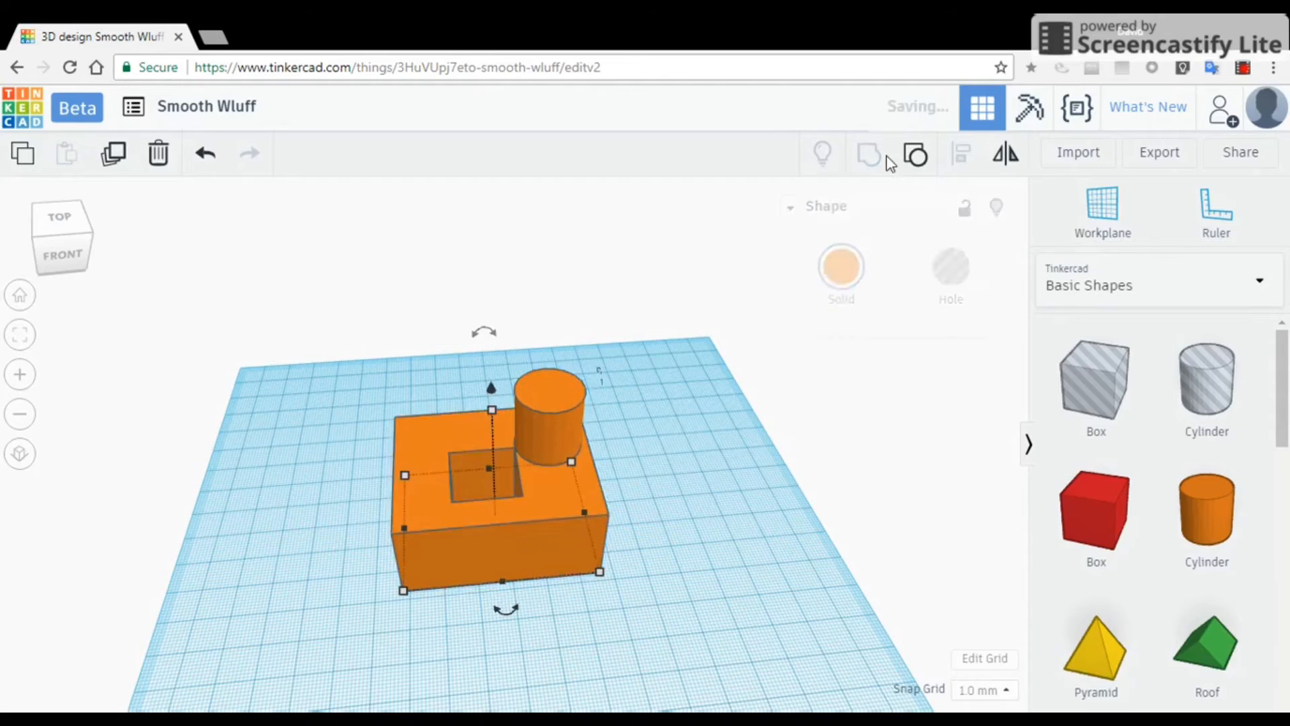
- Move the grouped block and cylinder together across the workplane and ungroup them
left_click(645, 578)
left_click_drag(444, 527, 498, 549)
left_click(923, 157)
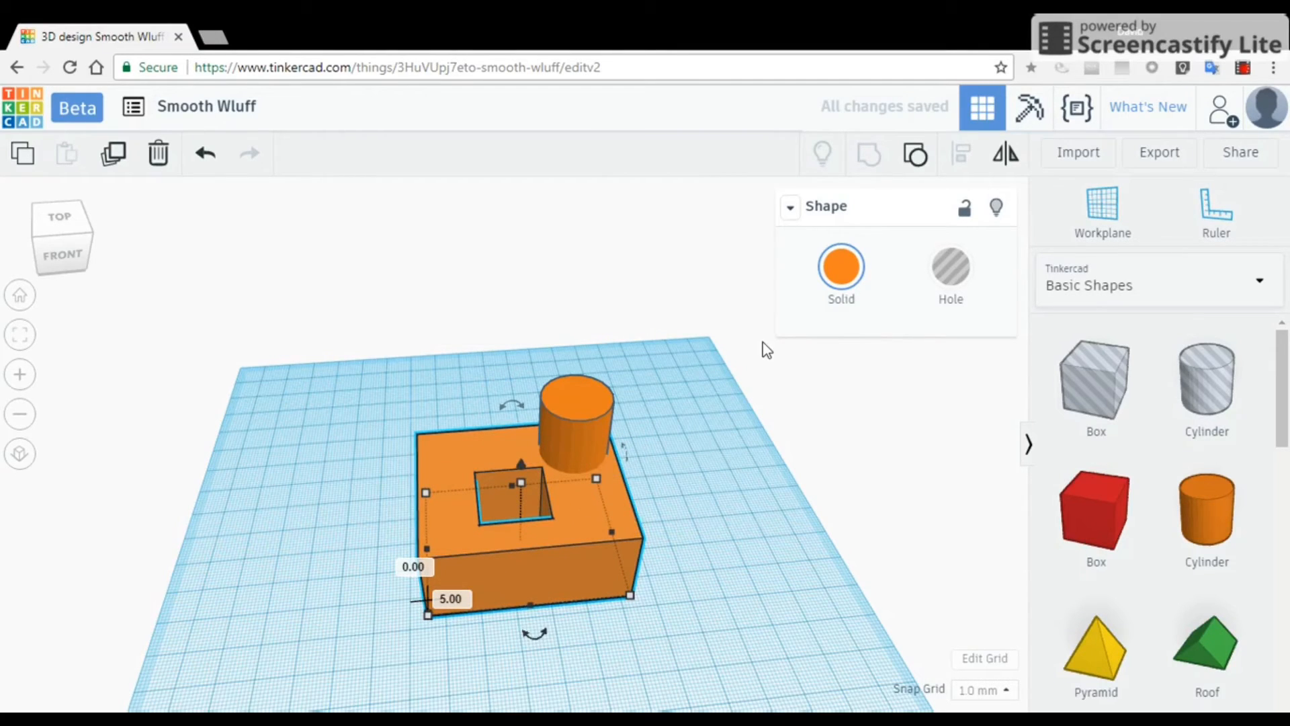
right_click_drag(711, 578, 571, 622)
mouse_move(393, 640)
right_mouse_down()
mouse_move(92, 645)
mouse_move(524, 633)
mouse_move(424, 628)
mouse_move(390, 656)
right_mouse_up()
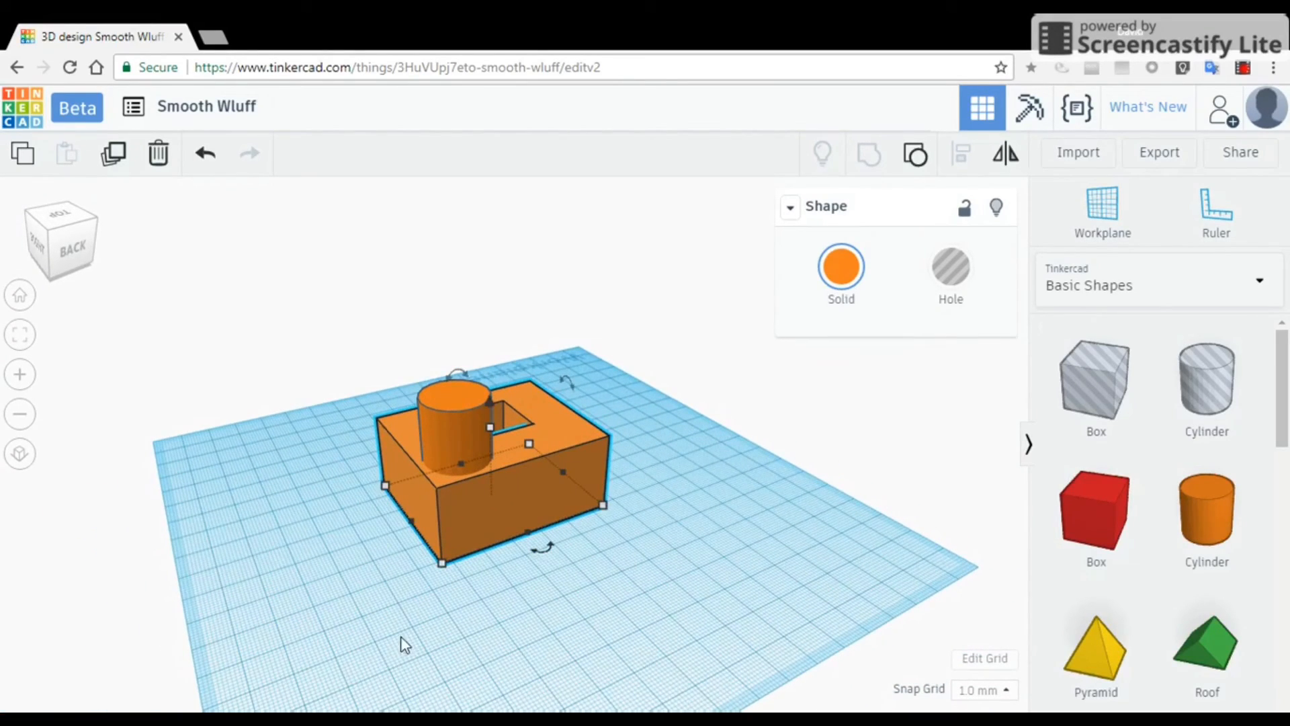